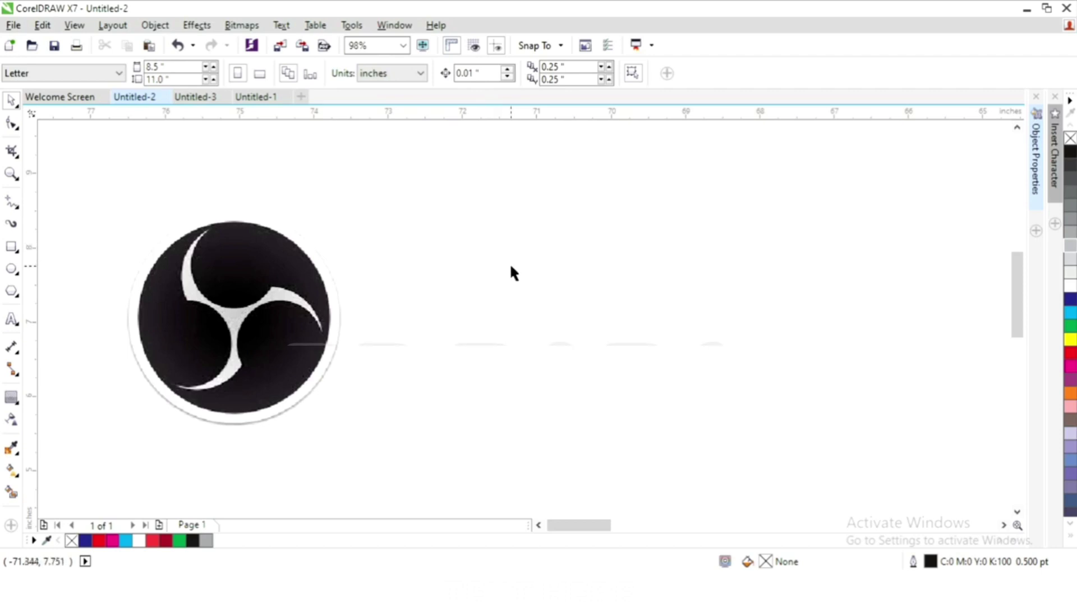
# Draw a circle about 2.74 inches in diameter beside the reference logo and move it level with the logo.
pyautogui.click(12, 271)
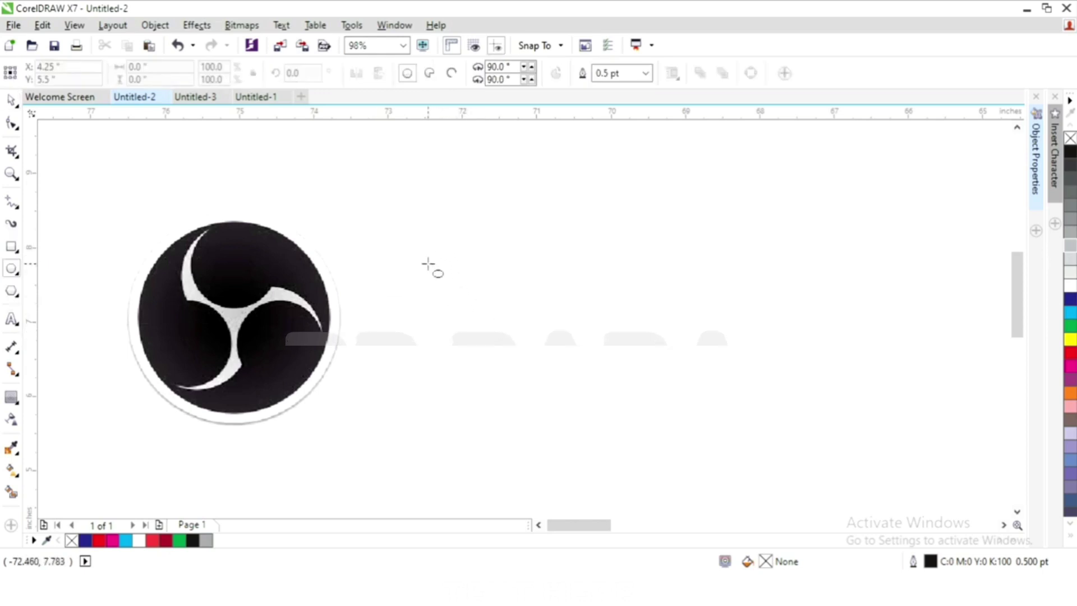
pyautogui.moveTo(424, 235); pyautogui.dragTo(591, 439)
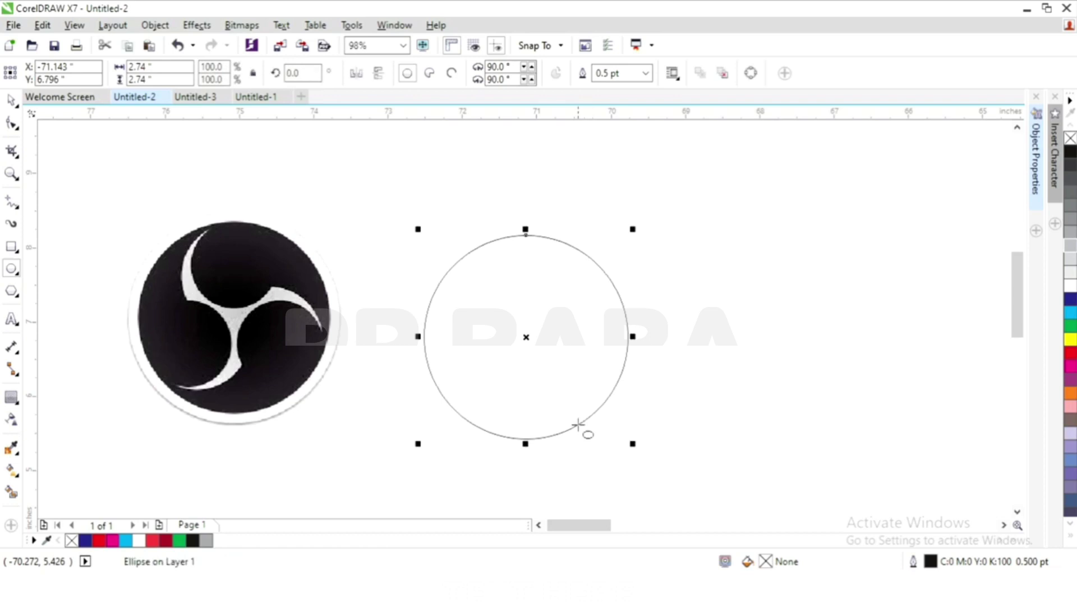
pyautogui.press('space')
pyautogui.click(695, 270)
pyautogui.moveTo(558, 312); pyautogui.dragTo(532, 332)
pyautogui.press('Escape')
pyautogui.click(555, 323)
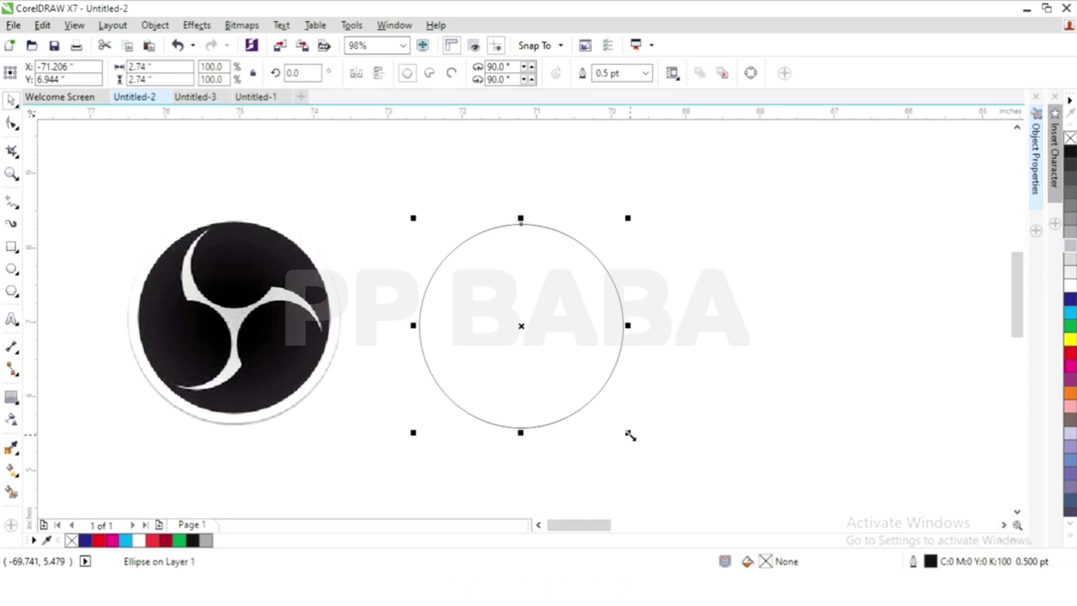
# Create a smaller concentric copy of the circle, about 2.42 inches in diameter.
pyautogui.moveTo(631, 435); pyautogui.dragTo(618, 426)
pyautogui.click(695, 321)
pyautogui.scroll(2, 534, 303)
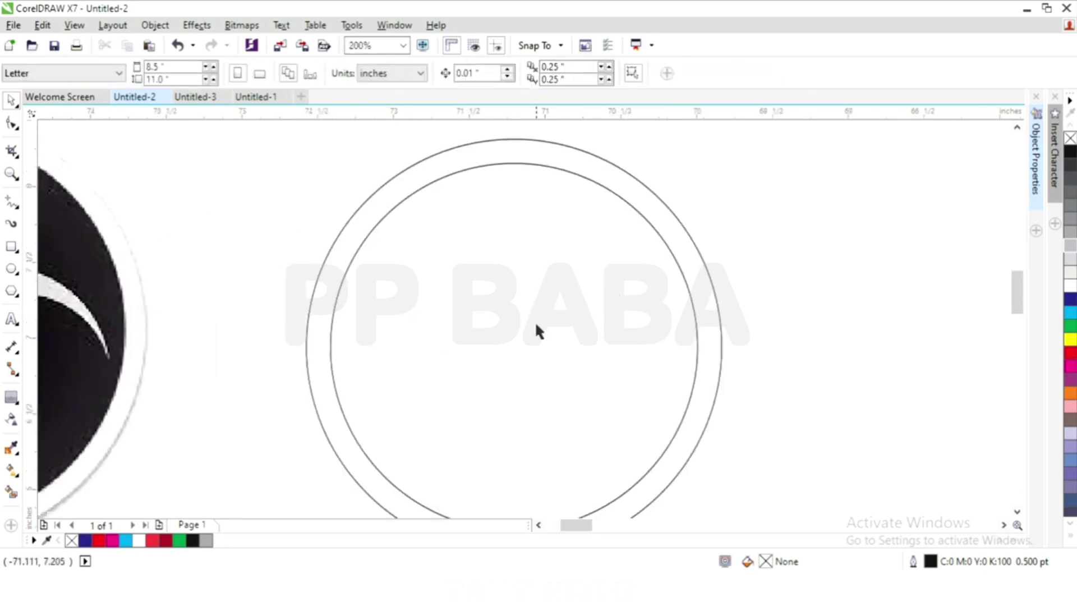
# Fill the inner of the two concentric circles with black.
pyautogui.click(532, 326)
pyautogui.scroll(-2, 735, 261)
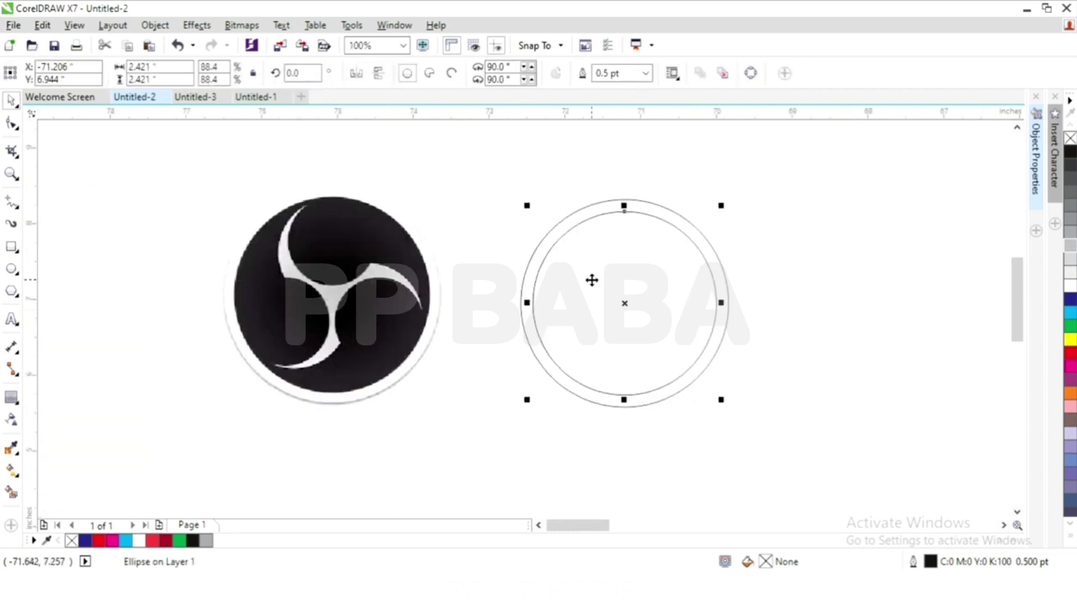
pyautogui.click(1070, 152)
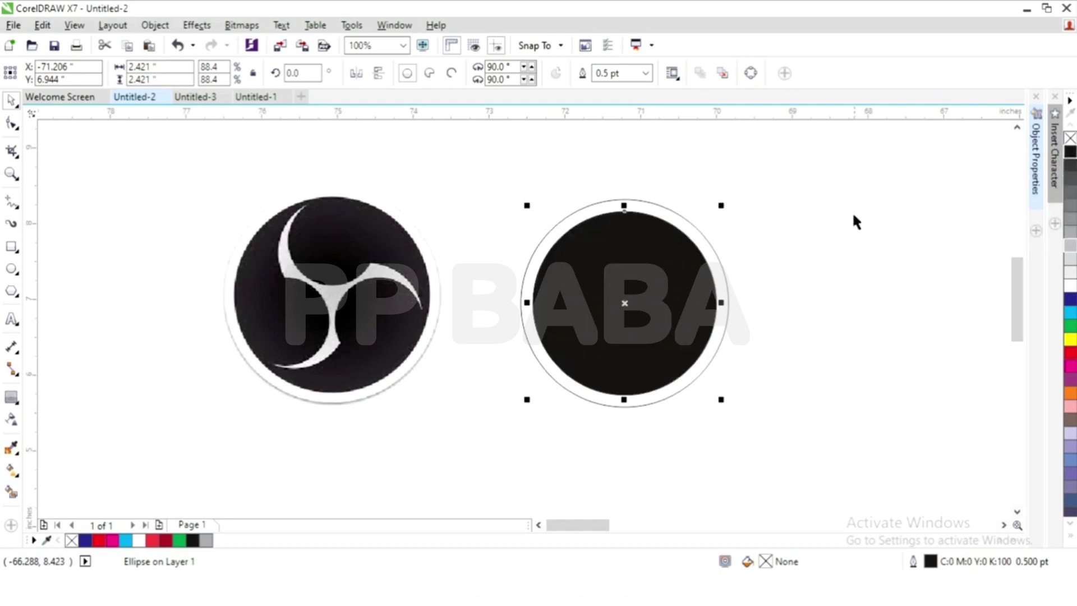
pyautogui.click(797, 228)
# Draw a separate circle about 1.135 inches in diameter in the empty area on the other side of the reference logo.
pyautogui.hscroll(-3, 418, 258)
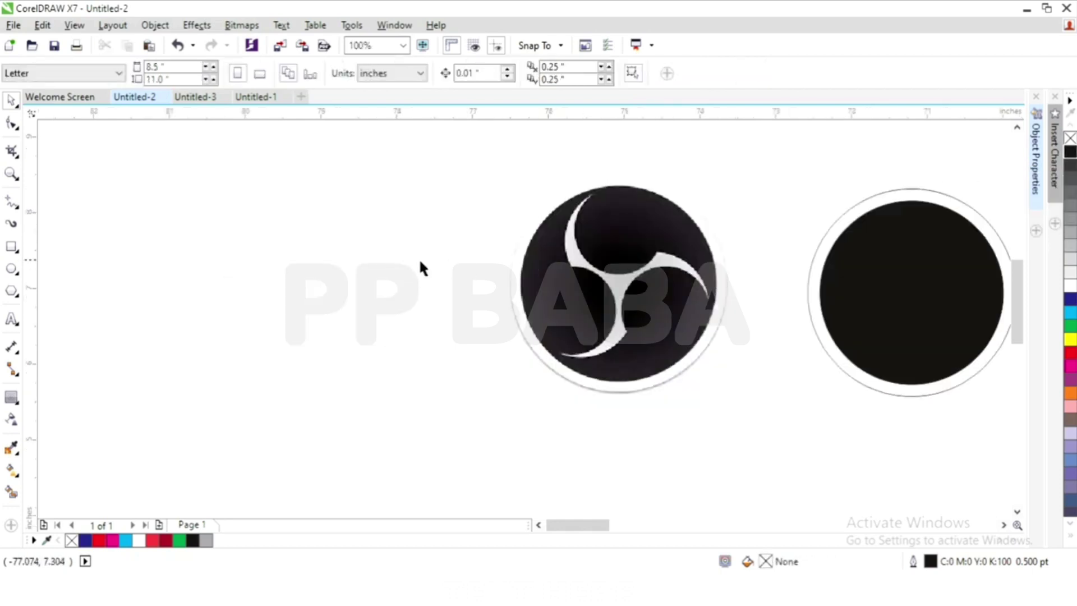
pyautogui.click(12, 269)
pyautogui.moveTo(298, 220); pyautogui.dragTo(385, 299)
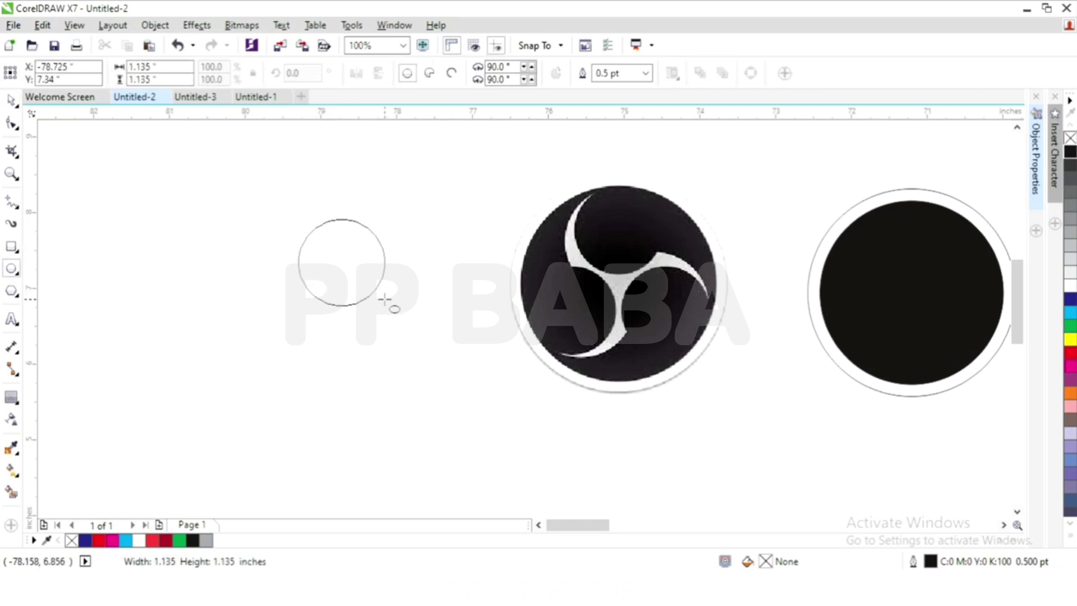
pyautogui.moveTo(385, 299); pyautogui.dragTo(386, 298)
pyautogui.press('space')
pyautogui.click(349, 289)
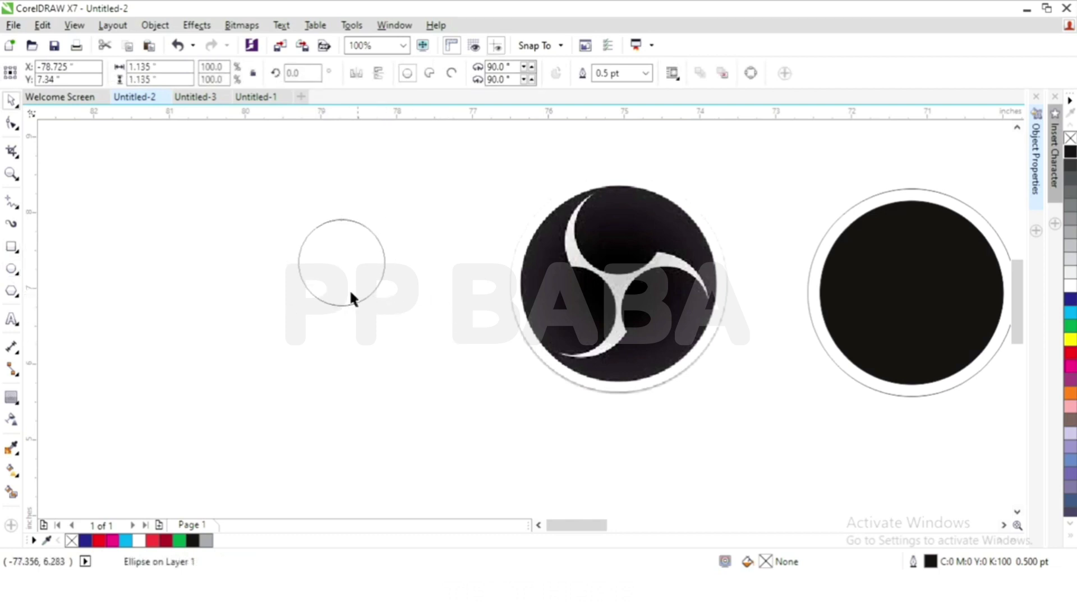
# Create an enlarged copy of the small circle, about 1.385 inches in diameter, extending toward its lower left.
pyautogui.click(319, 287)
pyautogui.scroll(1, 322, 286)
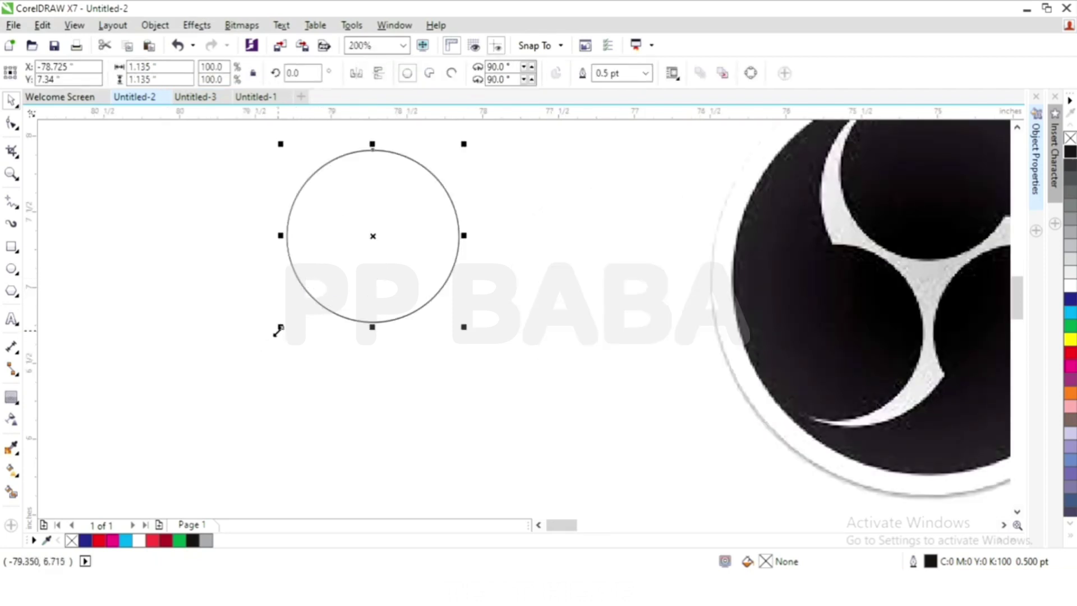
pyautogui.moveTo(278, 329); pyautogui.dragTo(238, 366)
pyautogui.click(148, 343)
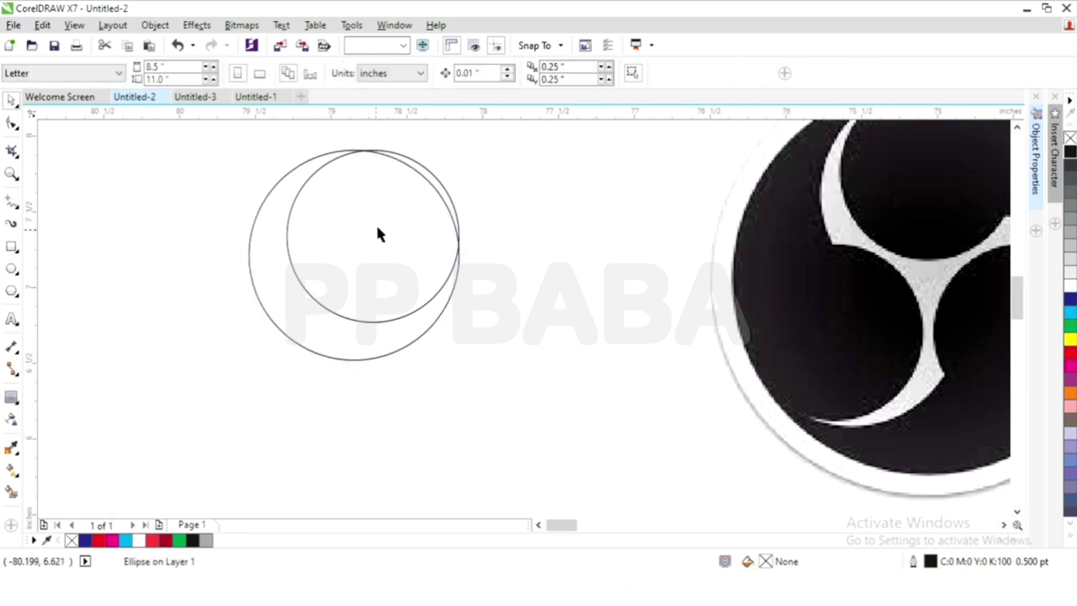
pyautogui.scroll(2, 342, 179)
pyautogui.scroll(-2, 243, 238)
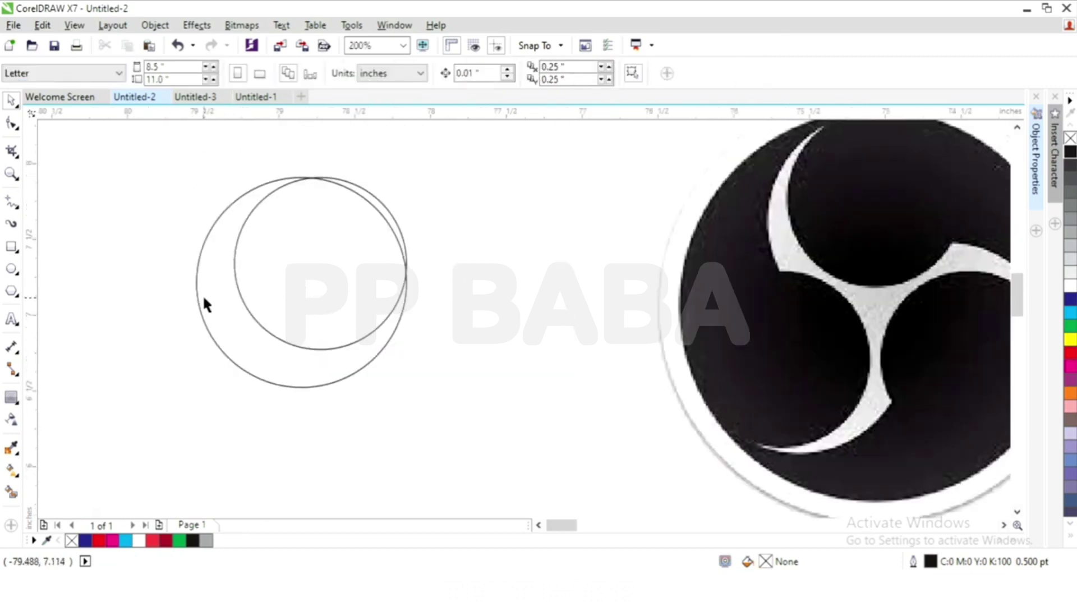
# Shrink the larger circle to about 1.341 inches and nudge it 0.05 inches down and 0.03 inches right.
pyautogui.click(200, 299)
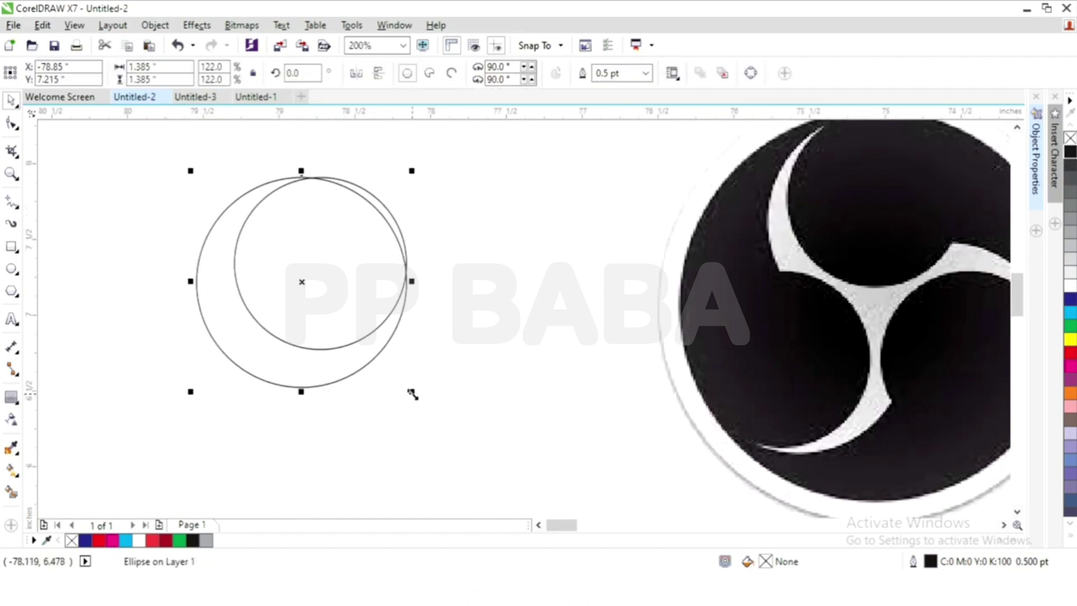
pyautogui.moveTo(411, 390); pyautogui.dragTo(403, 386)
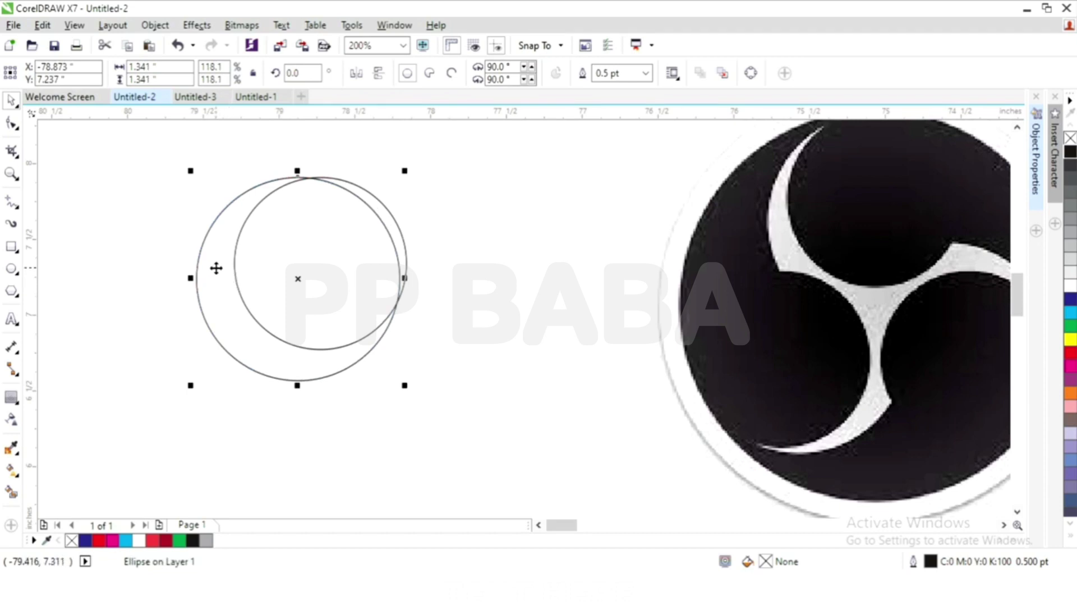
pyautogui.press('Down')
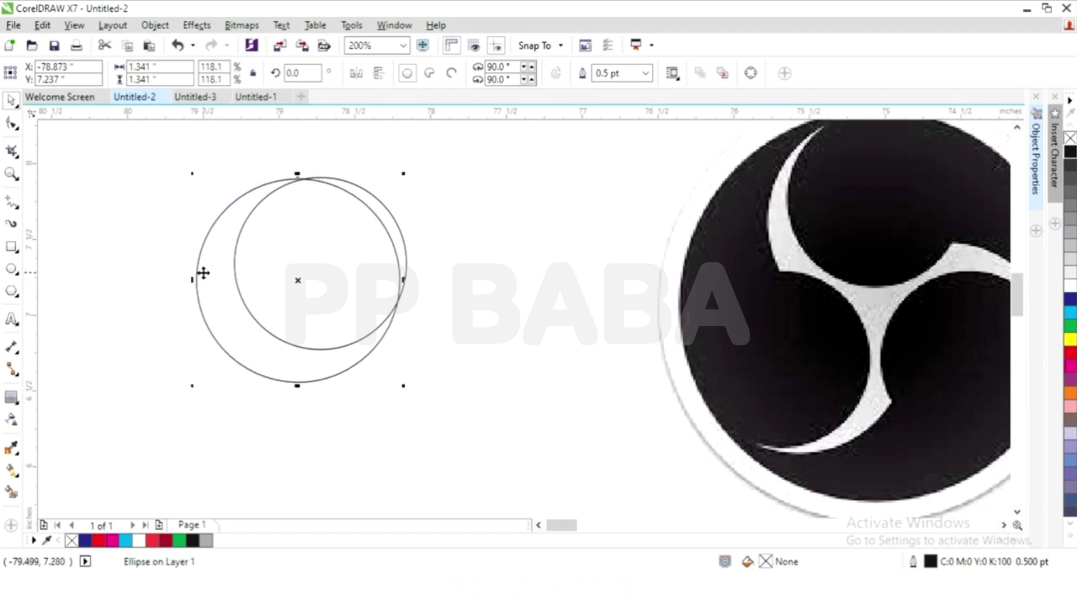
pyautogui.press('Down')
pyautogui.press('Down')
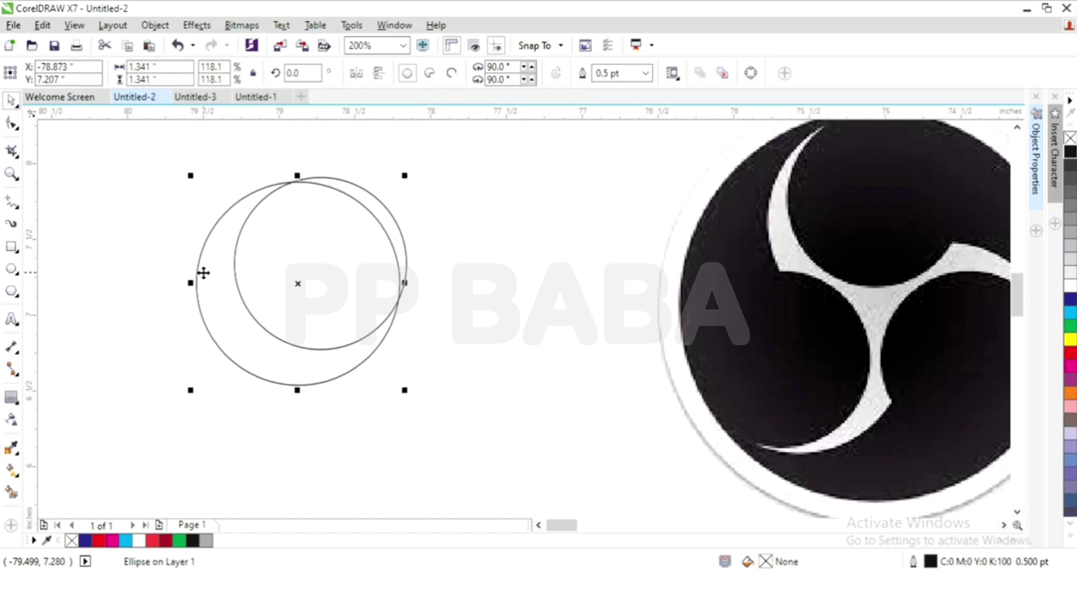
pyautogui.press('Down')
pyautogui.press('Down')
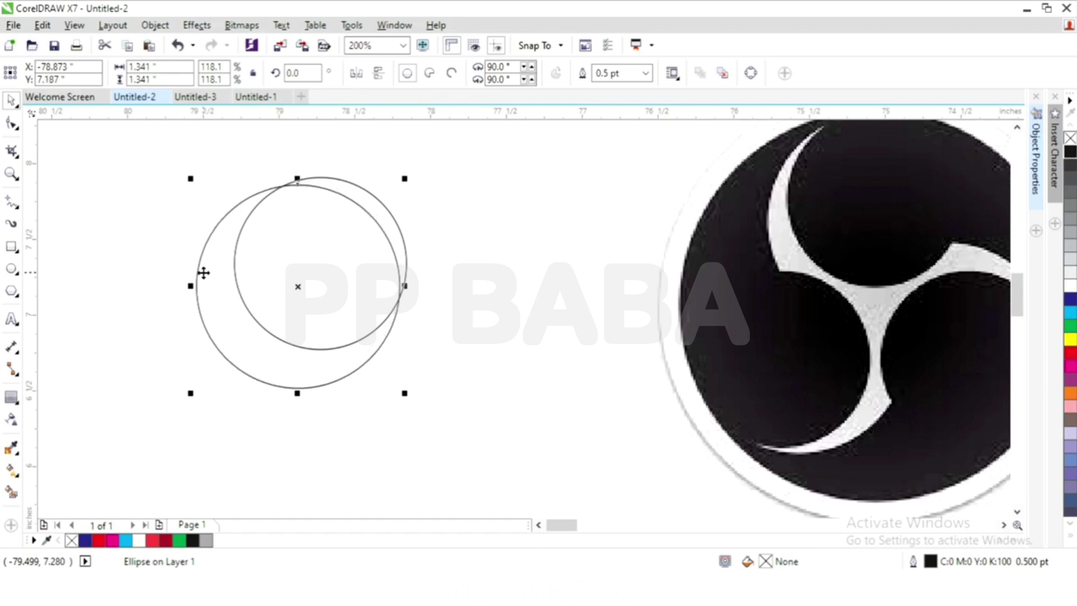
pyautogui.press('Right')
pyautogui.press('Right')
pyautogui.press('Right')
pyautogui.press('Right')
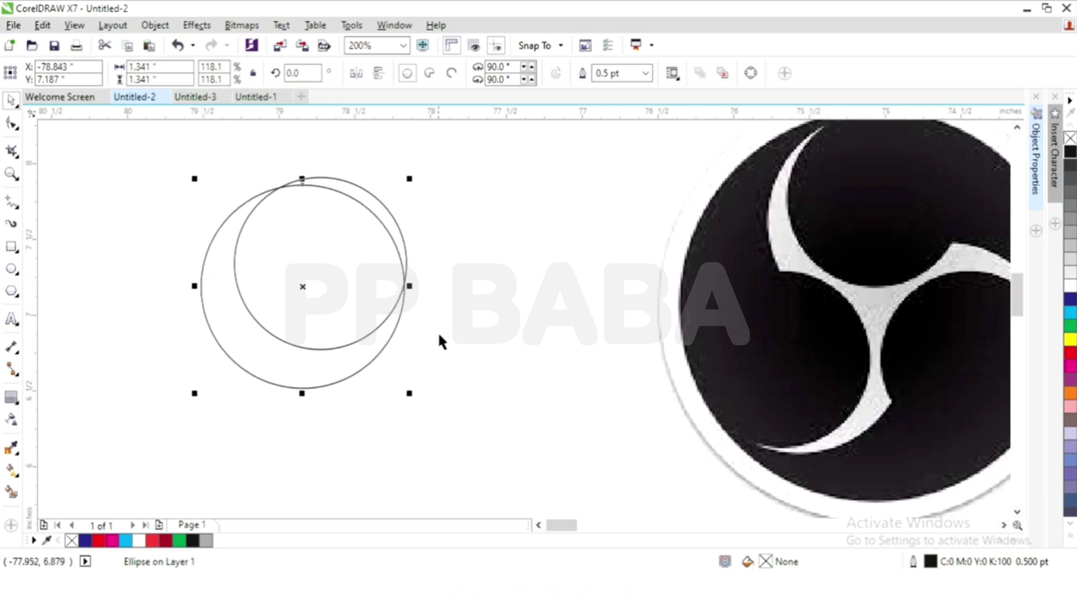
# Nudge the larger circle another 0.02 inches right so its edge meets the smaller circle's right edge.
pyautogui.click(265, 253)
pyautogui.scroll(-2, 199, 253)
pyautogui.scroll(2, 174, 258)
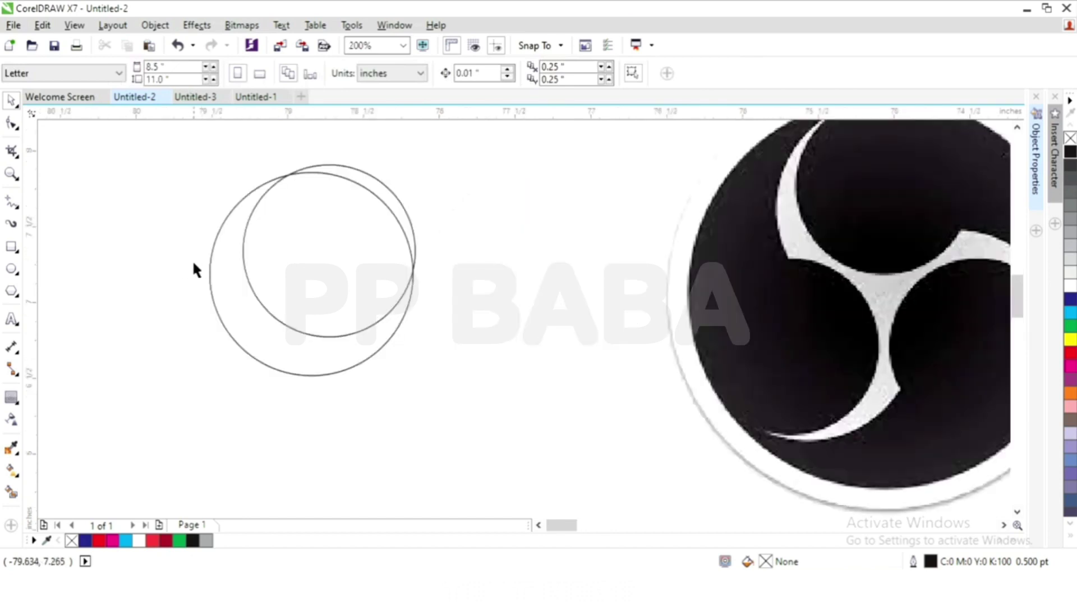
pyautogui.click(228, 280)
pyautogui.press('Right')
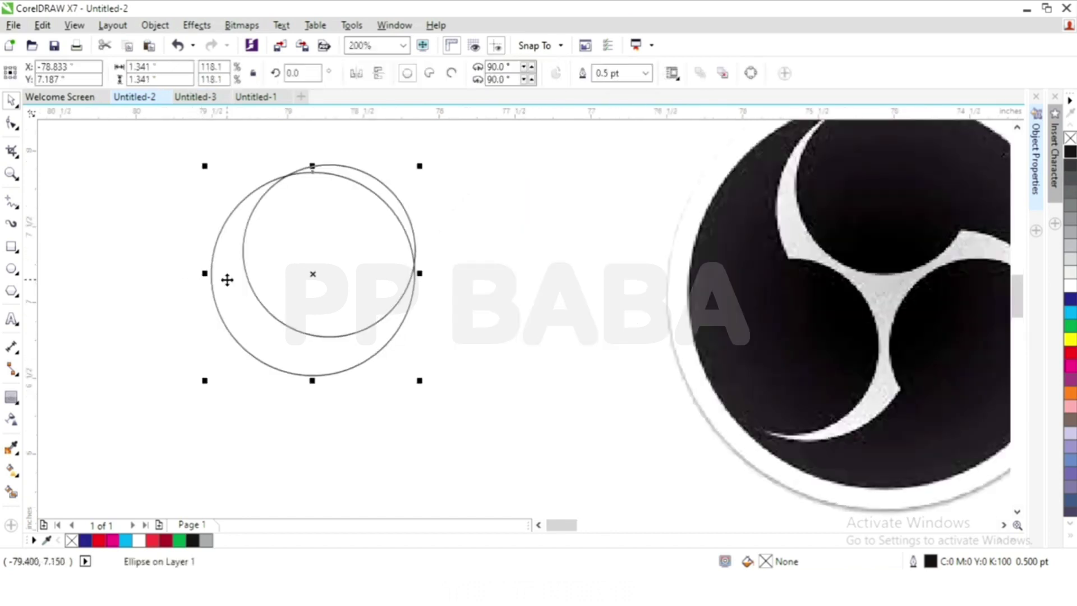
pyautogui.press('Right')
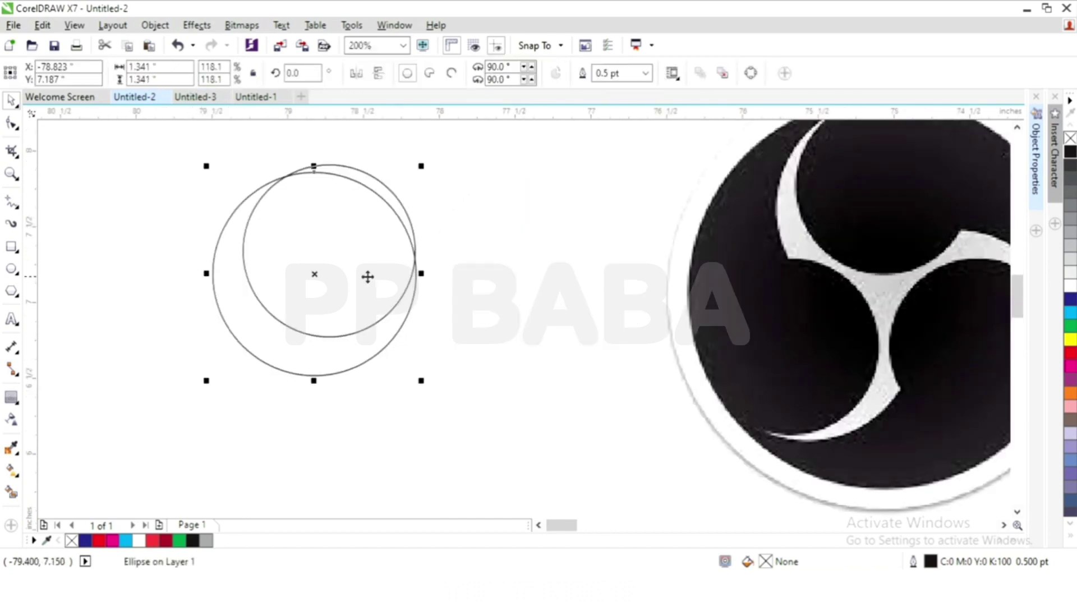
pyautogui.click(185, 223)
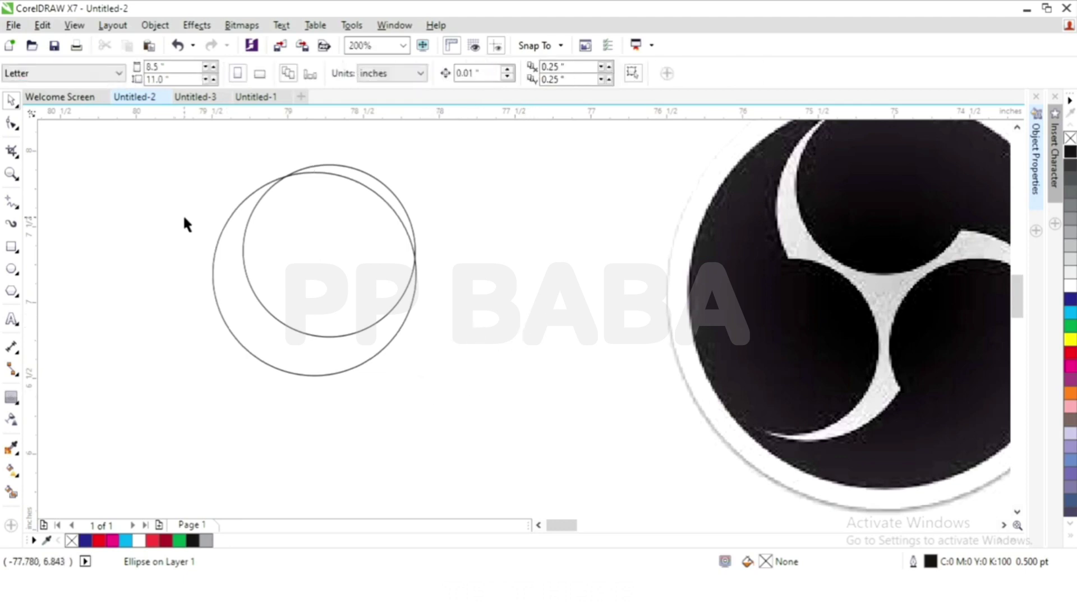
pyautogui.scroll(-2, 185, 223)
pyautogui.scroll(2, 235, 213)
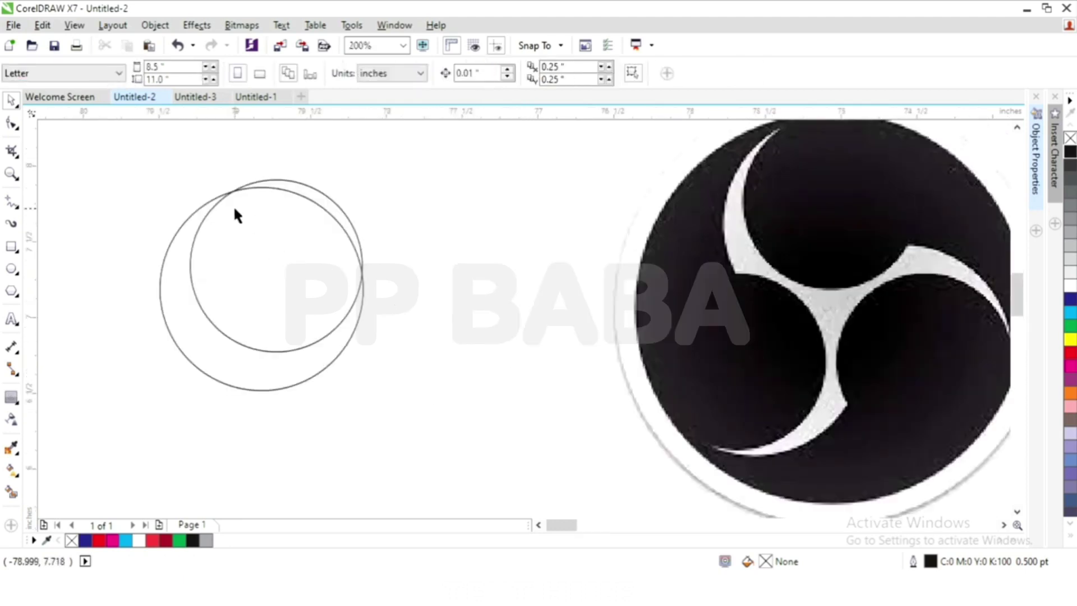
# Fill the smaller overlapping circle with black and the larger one with red.
pyautogui.click(312, 205)
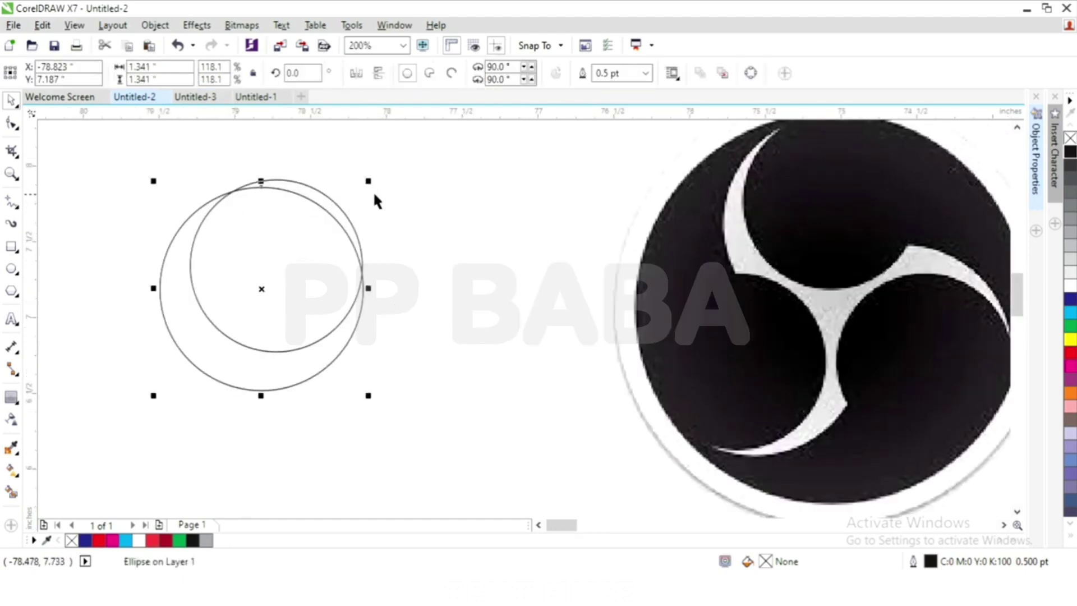
pyautogui.click(331, 201)
pyautogui.click(1070, 153)
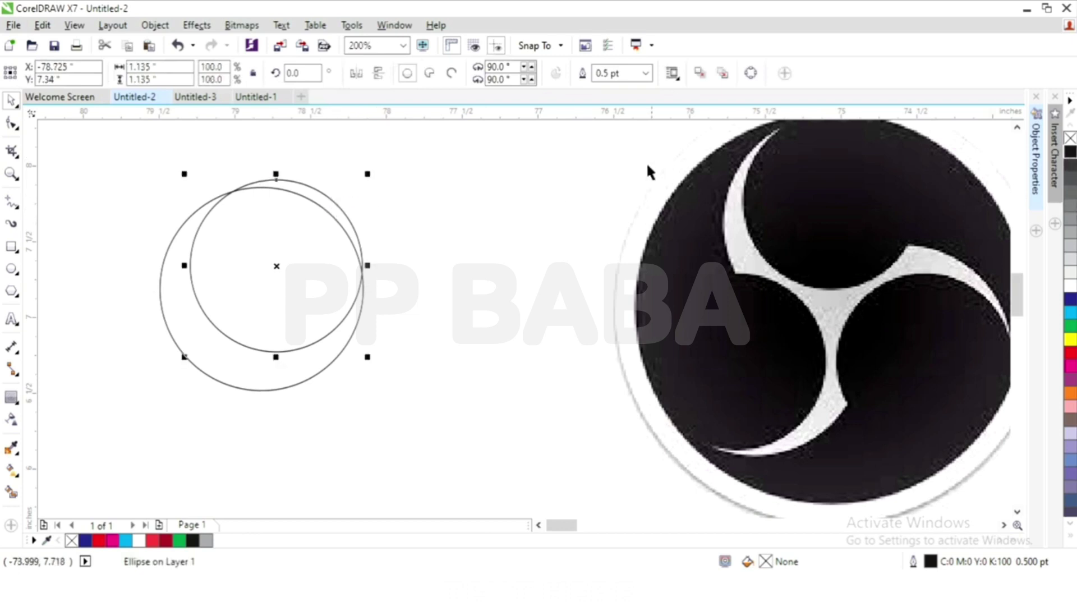
pyautogui.click(392, 354)
pyautogui.click(293, 378)
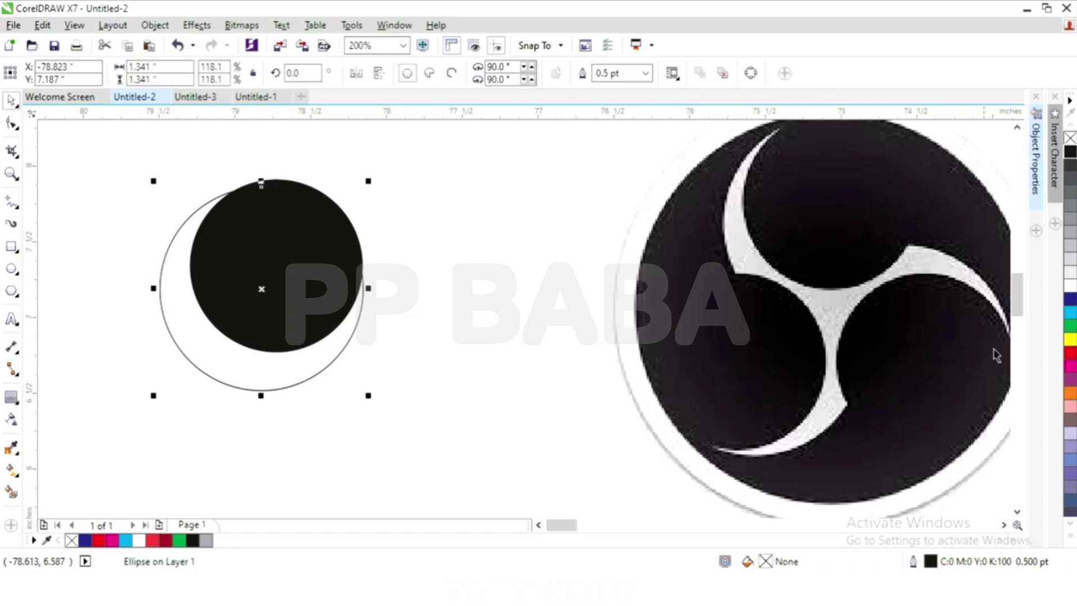
pyautogui.click(1071, 353)
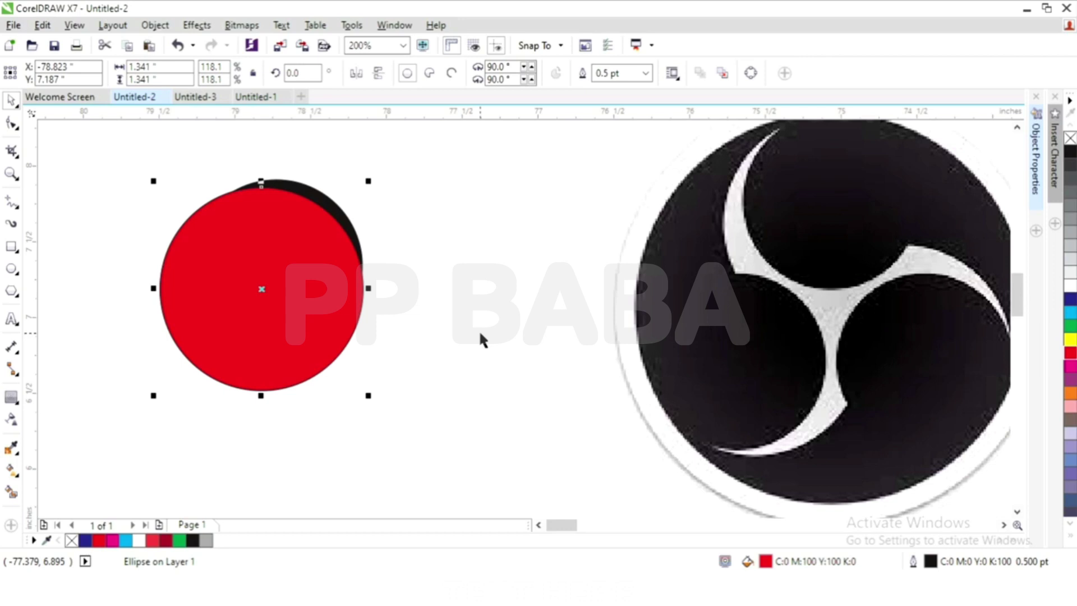
# Send the red circle behind the black one and remove the outlines from both circles.
pyautogui.hotkey('shift', 'pagedown')
pyautogui.moveTo(443, 450); pyautogui.dragTo(90, 134)
pyautogui.click(205, 437)
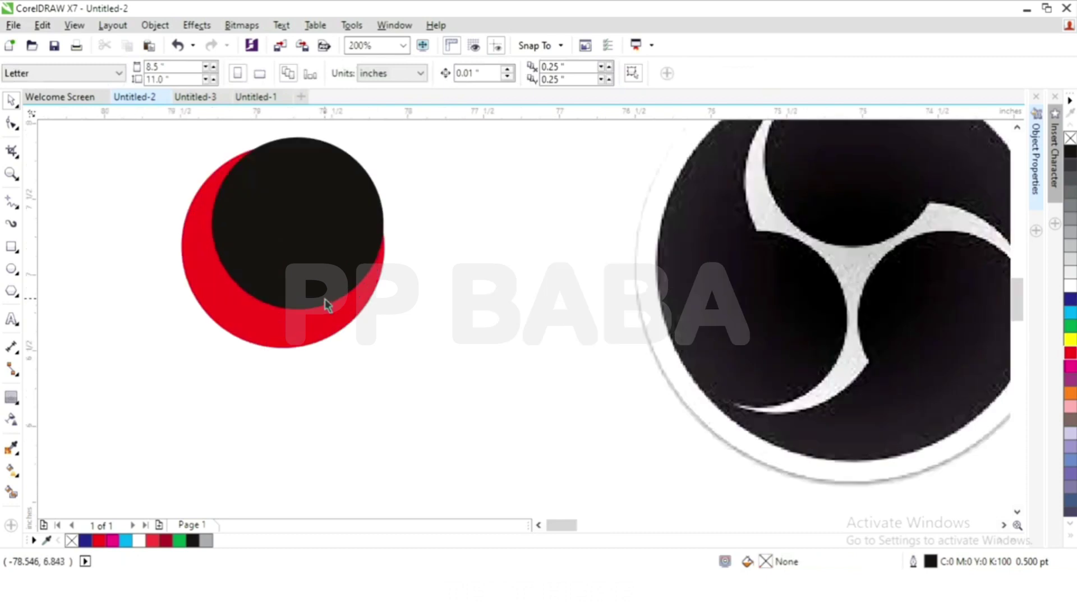
# Select the red and black circles together and create a vertically mirrored copy directly below them.
pyautogui.moveTo(437, 412); pyautogui.dragTo(158, 133)
pyautogui.scroll(-3, 245, 219)
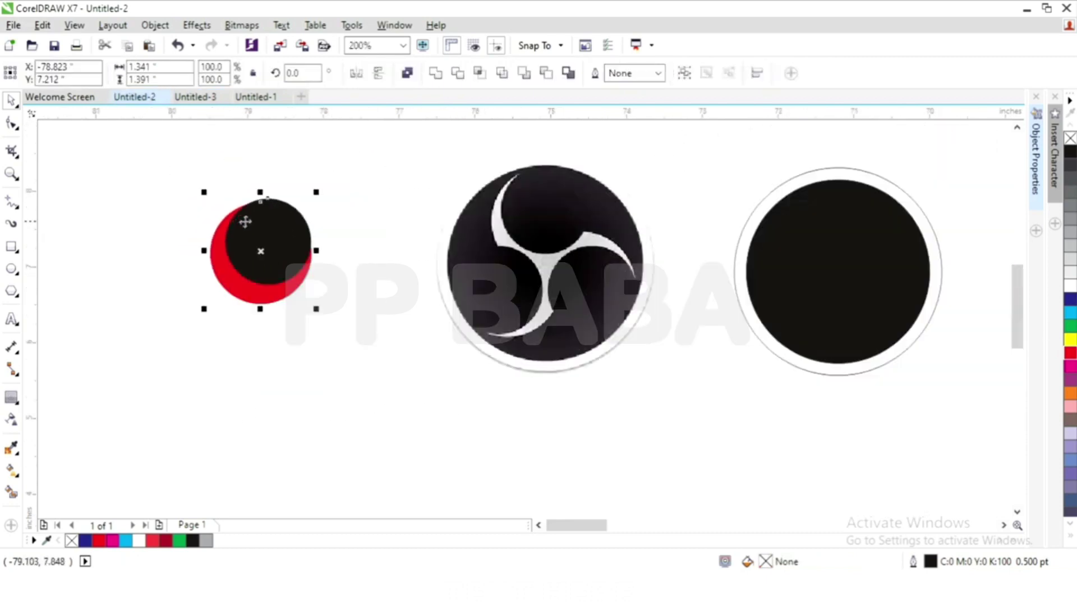
pyautogui.scroll(3, 251, 240)
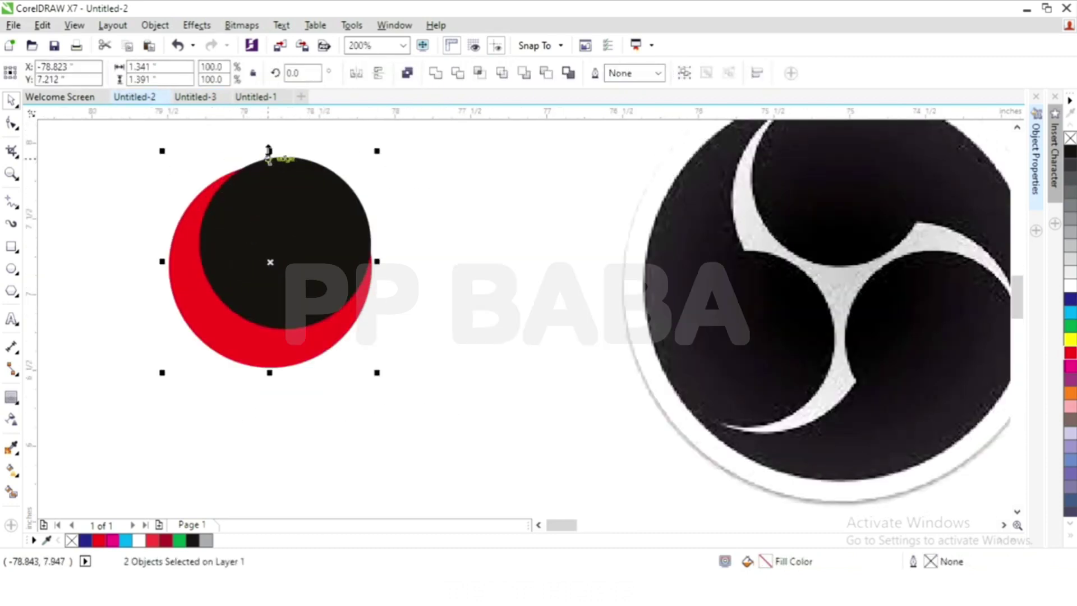
pyautogui.moveTo(268, 151); pyautogui.dragTo(247, 378)
pyautogui.rightClick(248, 377)
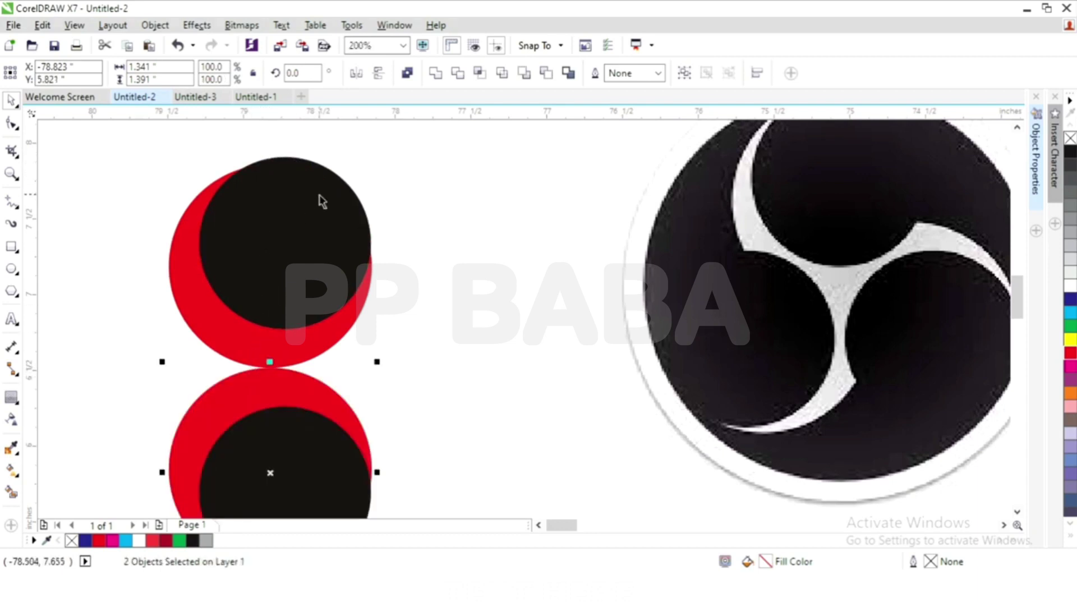
# Rotate the mirrored pair of circles to about 236.3 degrees and move it up to overlap the original pair.
pyautogui.scroll(-2, 320, 199)
pyautogui.scroll(2, 258, 358)
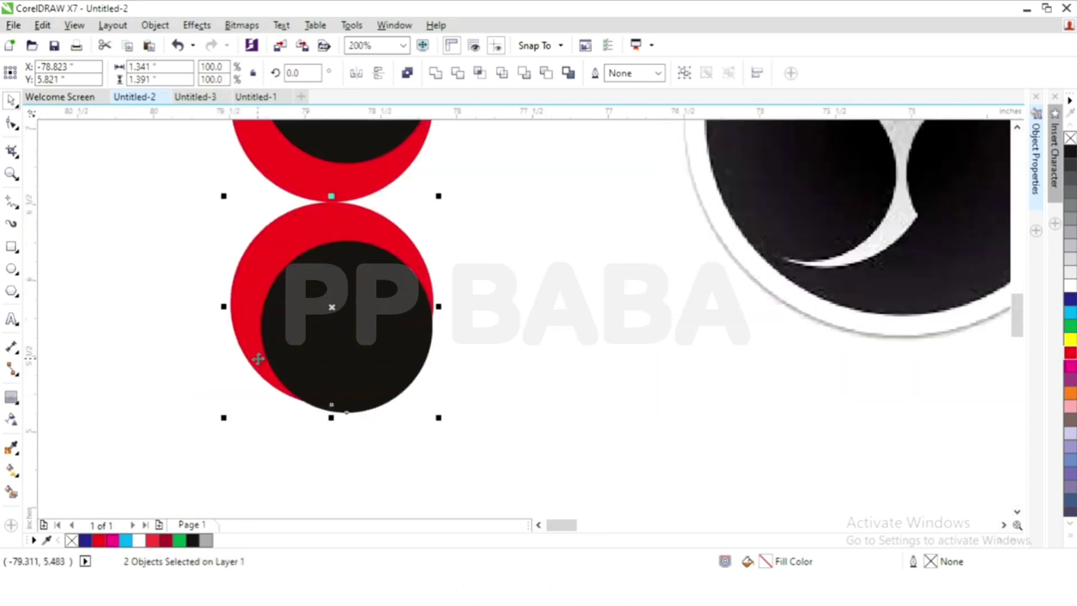
pyautogui.scroll(-2, 341, 314)
pyautogui.scroll(2, 342, 314)
pyautogui.click(328, 324)
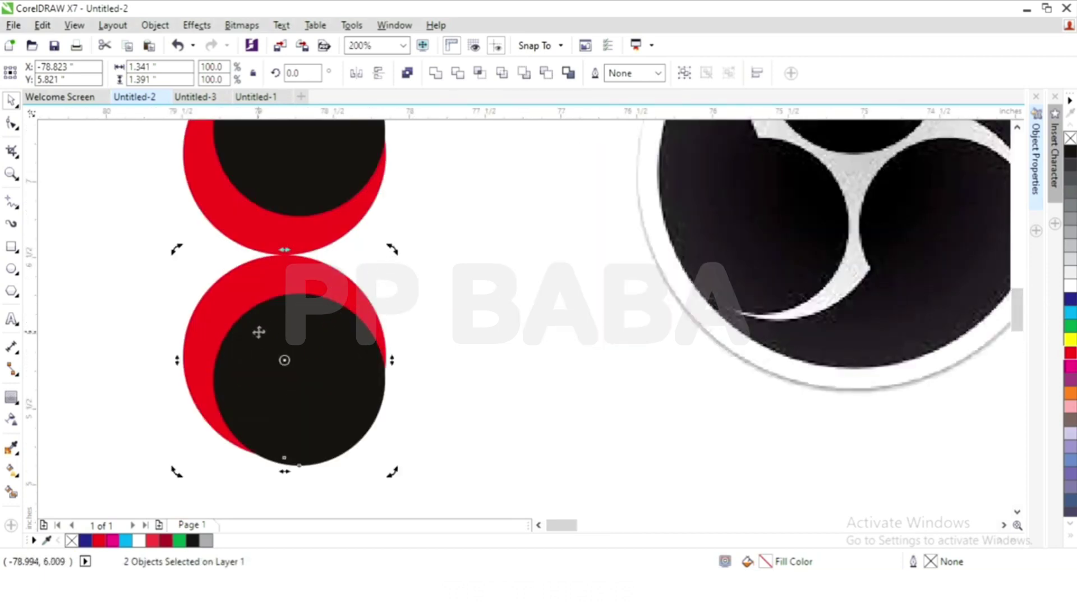
pyautogui.click(286, 337)
pyautogui.click(294, 330)
pyautogui.moveTo(393, 248)
pyautogui.mouseDown()
pyautogui.moveTo(423, 325)
pyautogui.moveTo(423, 406)
pyautogui.moveTo(390, 447)
pyautogui.moveTo(310, 481)
pyautogui.mouseUp()
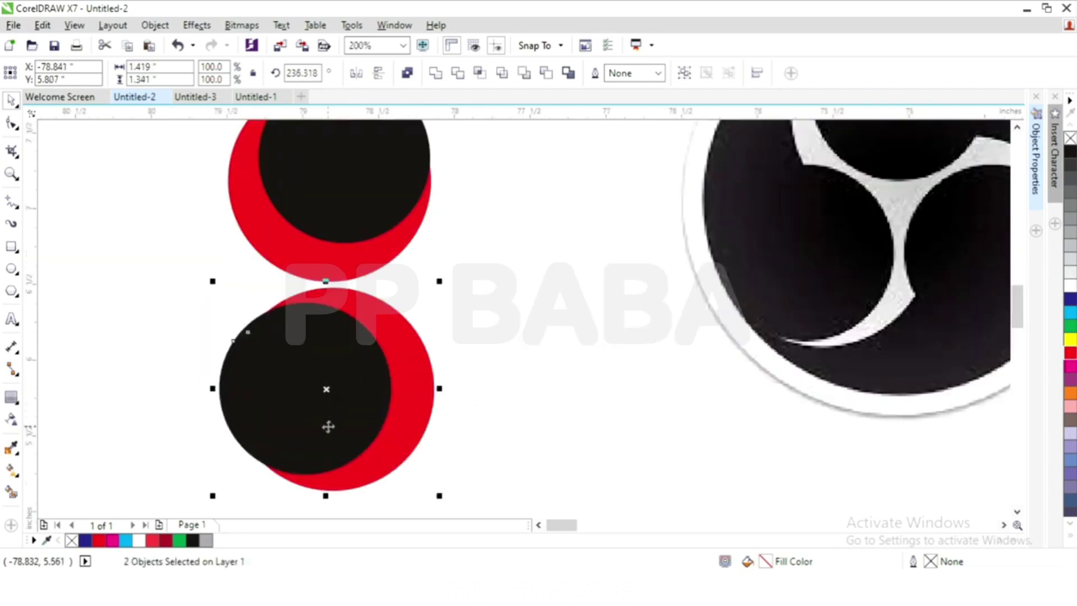
pyautogui.moveTo(332, 426); pyautogui.dragTo(332, 350)
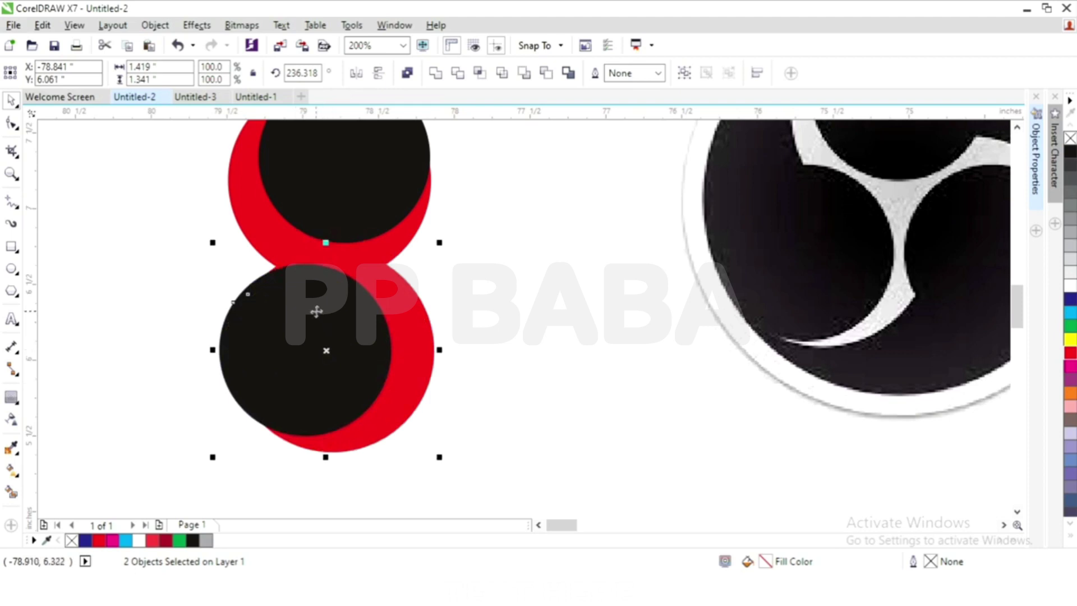
# Move the lower pair of circles slightly up so it overlaps the upper red circle more.
pyautogui.scroll(2, 315, 310)
pyautogui.scroll(-1, 180, 235)
pyautogui.scroll(2, 259, 355)
pyautogui.moveTo(259, 356); pyautogui.dragTo(267, 312)
pyautogui.scroll(-1, 228, 313)
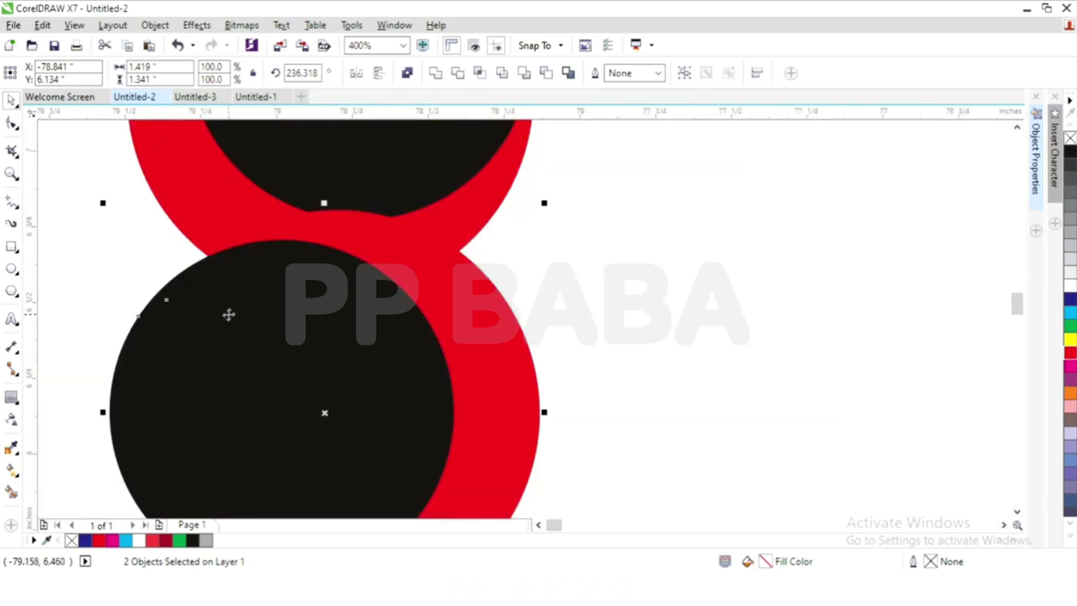
pyautogui.scroll(-1, 327, 310)
pyautogui.click(302, 250)
pyautogui.scroll(-1, 300, 280)
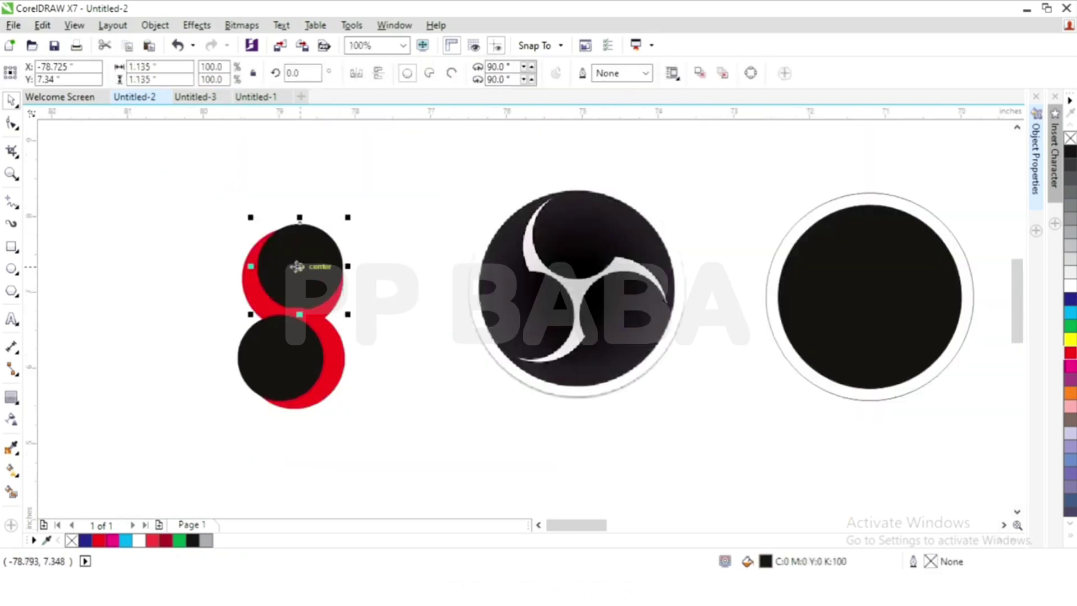
pyautogui.scroll(1, 296, 269)
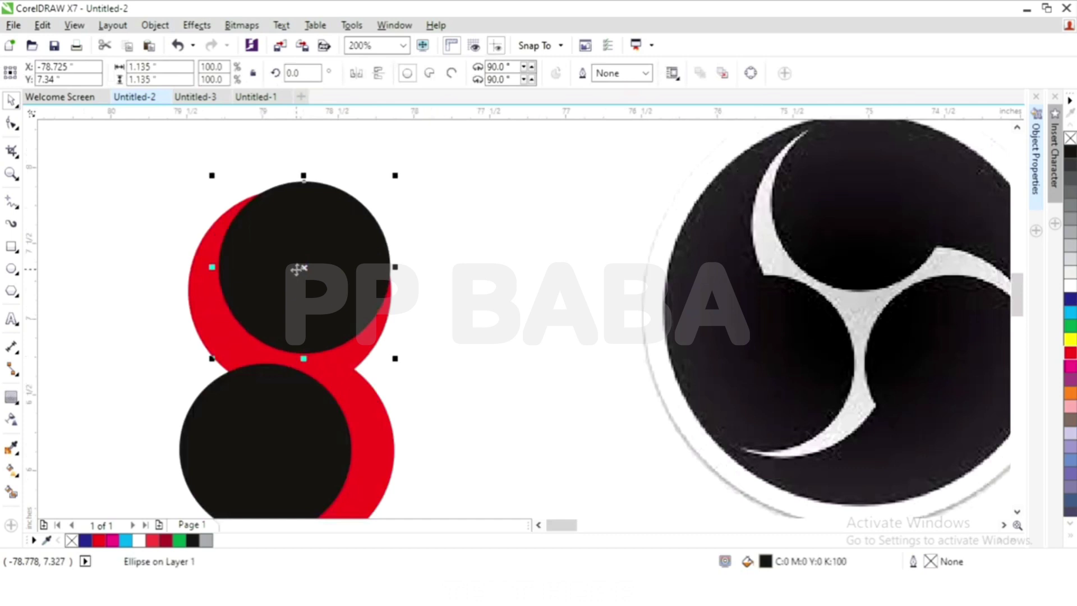
pyautogui.click(437, 272)
pyautogui.scroll(-1, 343, 332)
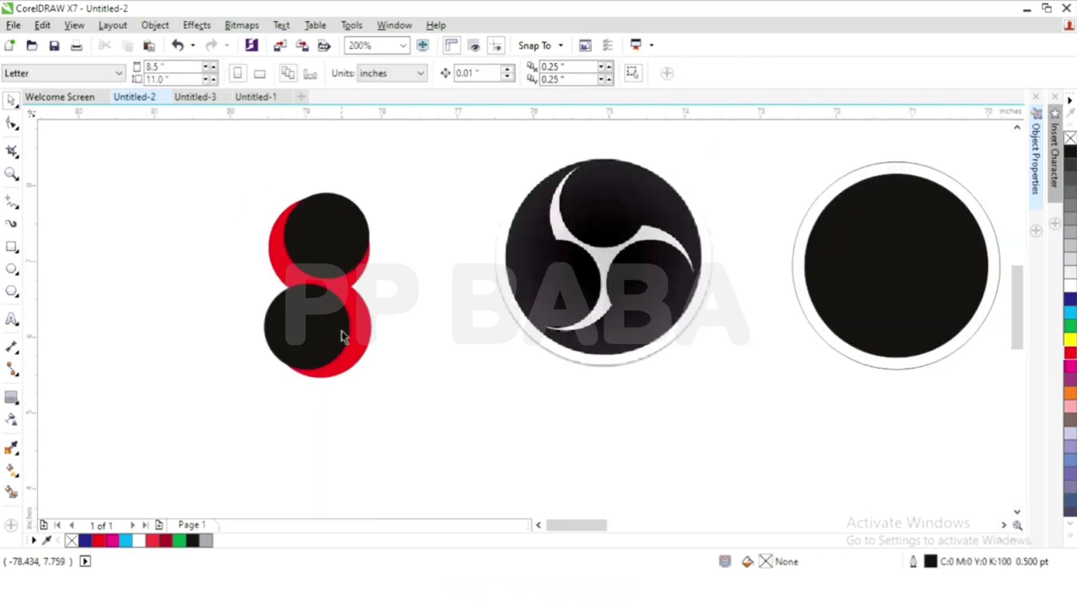
pyautogui.scroll(1, 351, 377)
pyautogui.scroll(-1, 349, 375)
pyautogui.scroll(1, 336, 359)
# Select the lower red and black circles and create a horizontally mirrored copy directly to their right.
pyautogui.moveTo(510, 475); pyautogui.dragTo(177, 202)
pyautogui.scroll(-1, 285, 370)
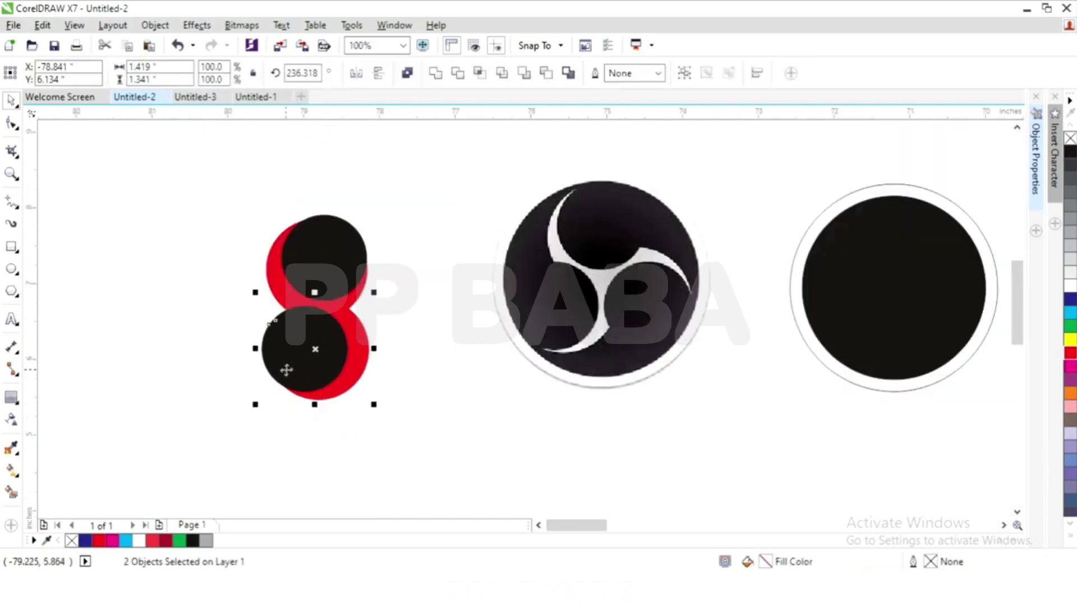
pyautogui.scroll(1, 386, 342)
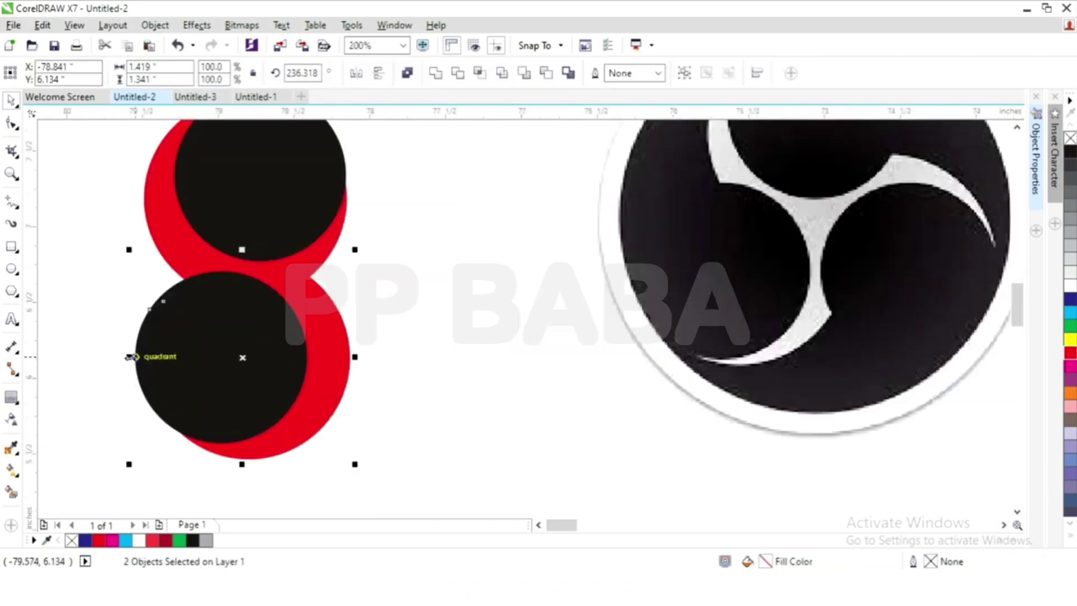
pyautogui.moveTo(130, 357); pyautogui.dragTo(433, 358)
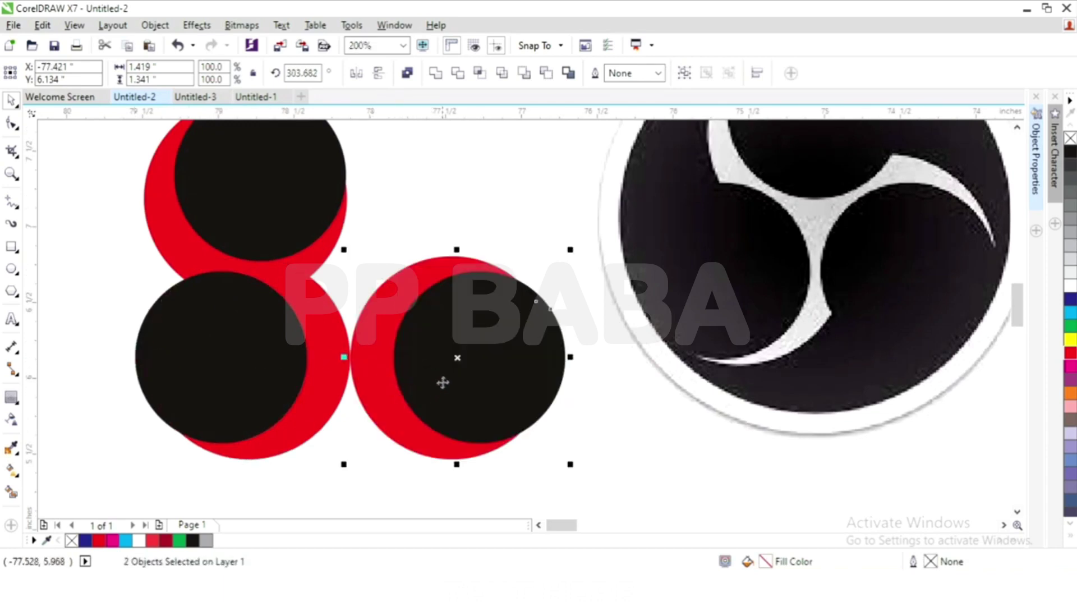
# Move the mirrored pair up and left to overlap the other pairs and rotate it to about 247.4 degrees.
pyautogui.moveTo(445, 375); pyautogui.dragTo(393, 323)
pyautogui.click(418, 257)
pyautogui.moveTo(515, 193); pyautogui.dragTo(571, 317)
pyautogui.moveTo(571, 340); pyautogui.dragTo(568, 343)
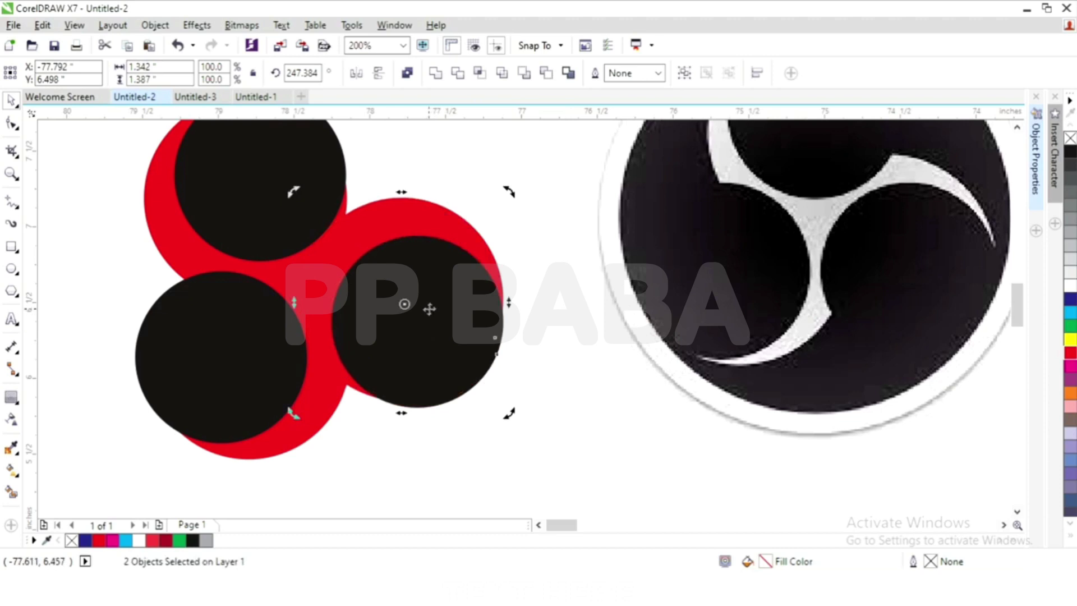
# Nudge the right-hand pair of circles 0.05 inches left in 0.01-inch increments, closer to the other two pairs.
pyautogui.press('Left')
pyautogui.press('Left')
pyautogui.press('Left')
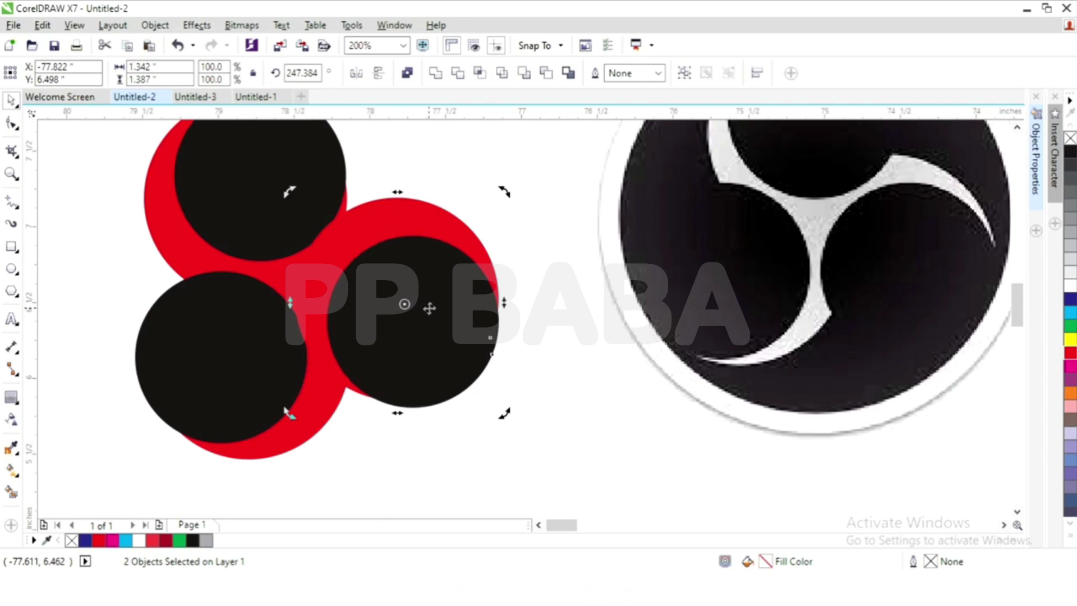
pyautogui.press('Left')
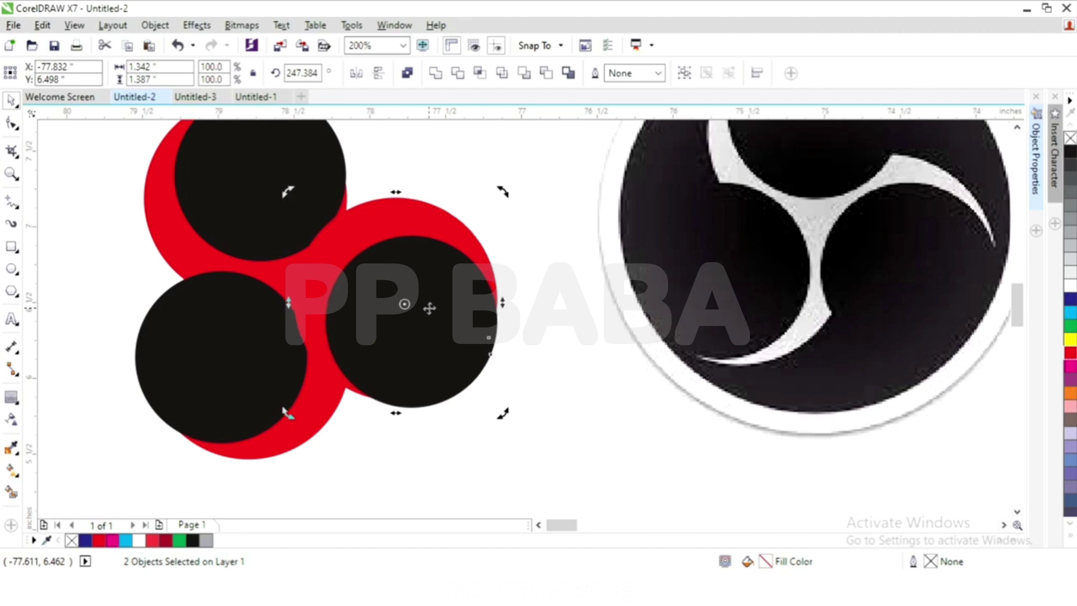
pyautogui.press('Left')
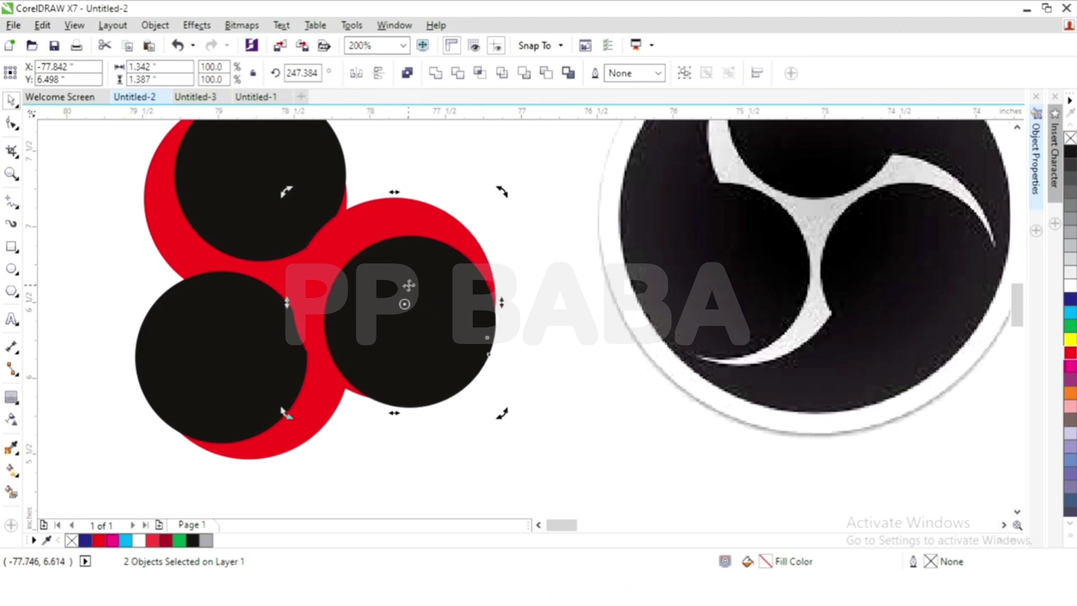
pyautogui.scroll(-3, 408, 285)
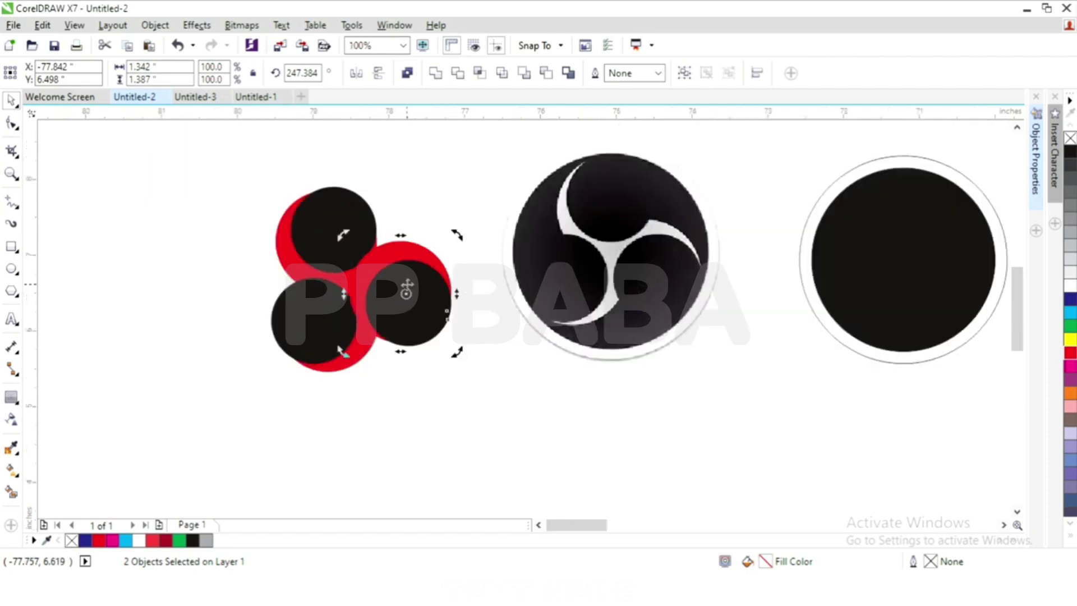
pyautogui.click(410, 386)
pyautogui.scroll(3, 336, 330)
pyautogui.click(319, 325)
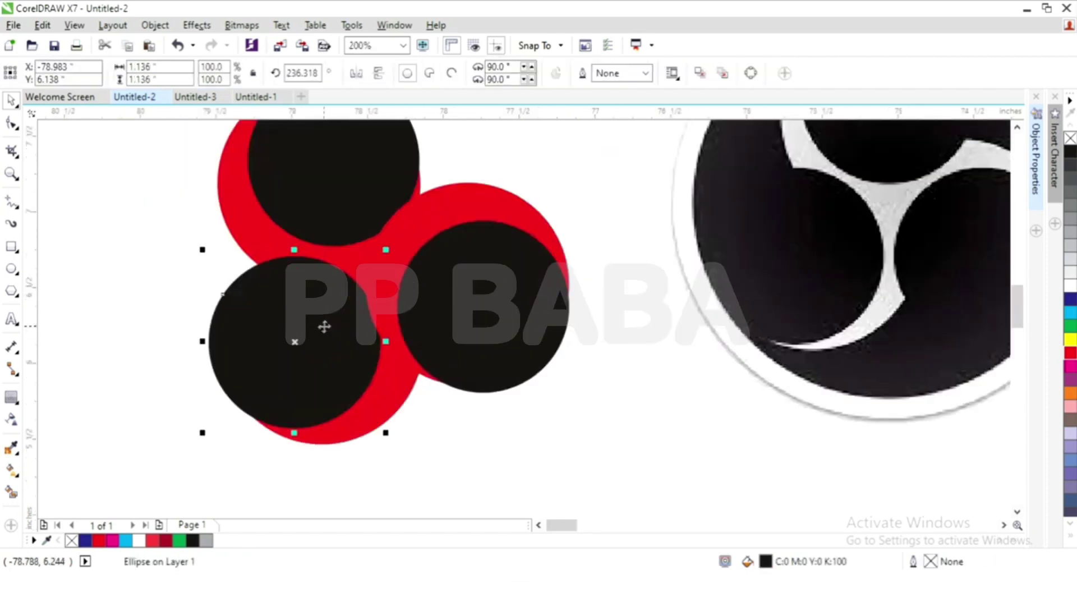
pyautogui.keyDown('shift'); pyautogui.click(353, 194); pyautogui.keyUp('shift')
pyautogui.scroll(-2, 303, 261)
pyautogui.scroll(2, 292, 254)
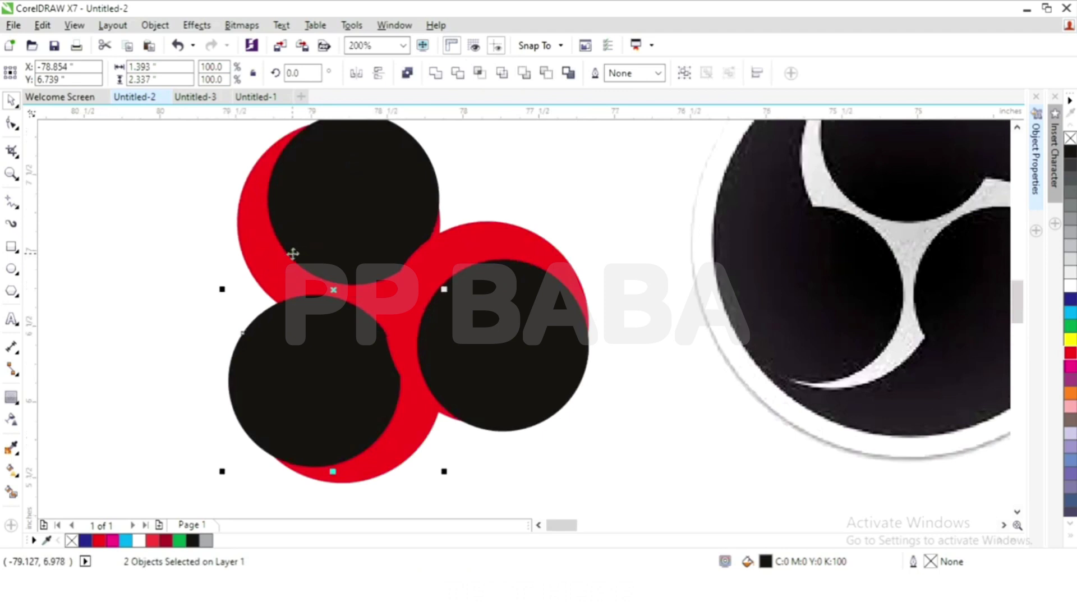
pyautogui.keyDown('shift'); pyautogui.click(489, 345); pyautogui.keyUp('shift')
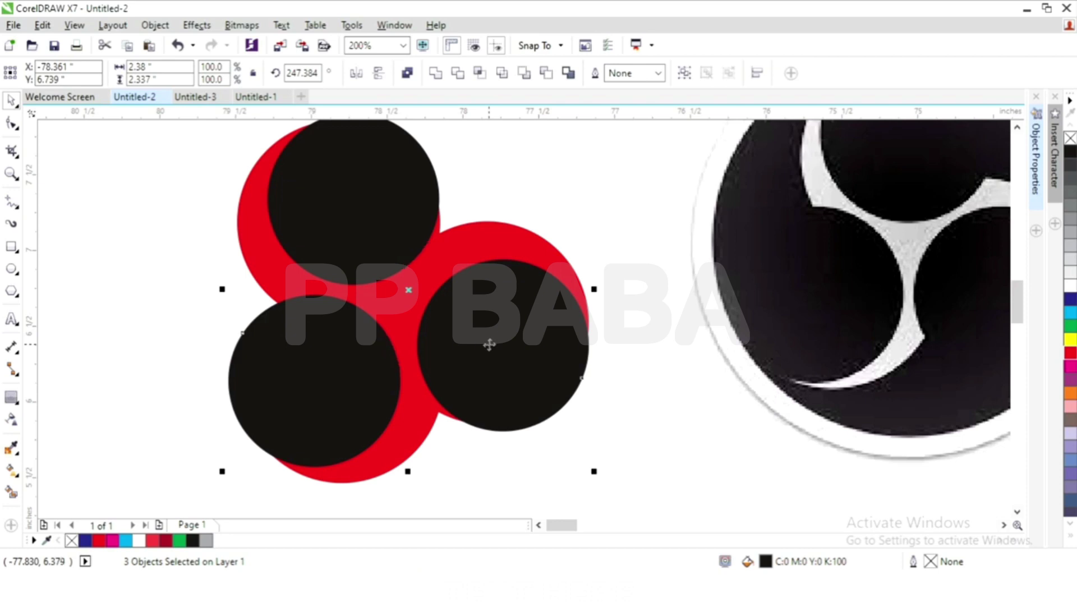
pyautogui.scroll(-2, 321, 244)
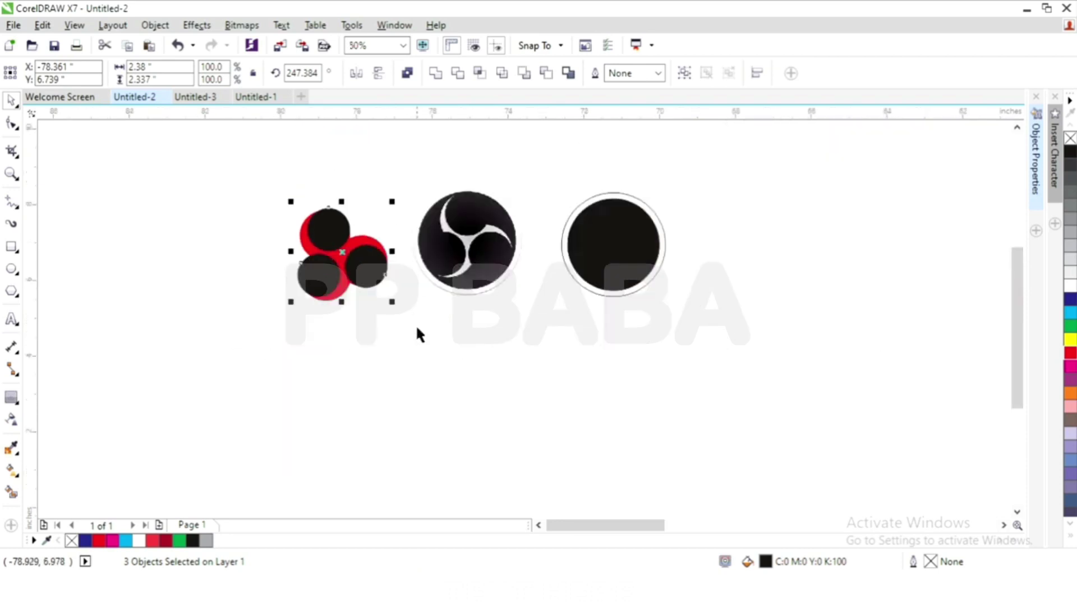
pyautogui.press('Escape')
# Select all three red circles and recolour their fill to very light grey.
pyautogui.scroll(1, 327, 249)
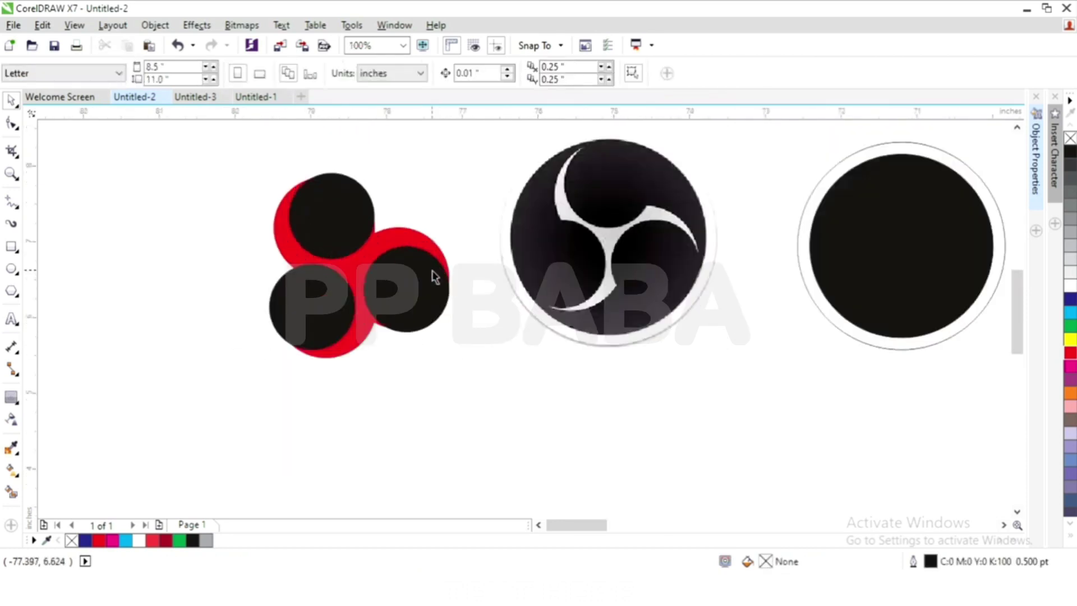
pyautogui.scroll(1, 408, 265)
pyautogui.click(400, 250)
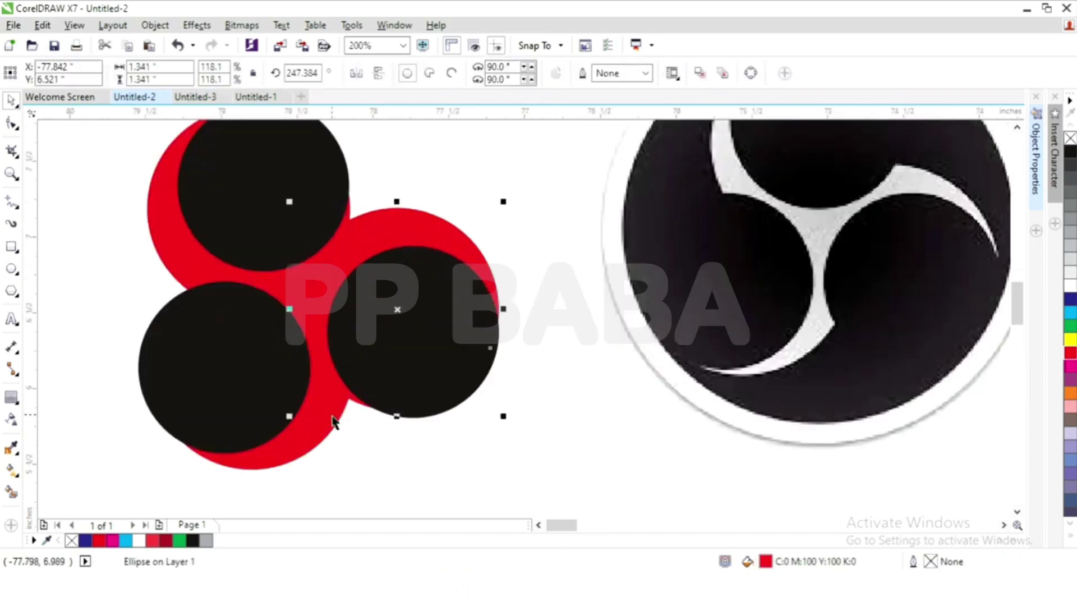
pyautogui.keyDown('shift'); pyautogui.click(233, 308); pyautogui.keyUp('shift')
pyautogui.keyDown('shift'); pyautogui.click(241, 269); pyautogui.keyUp('shift')
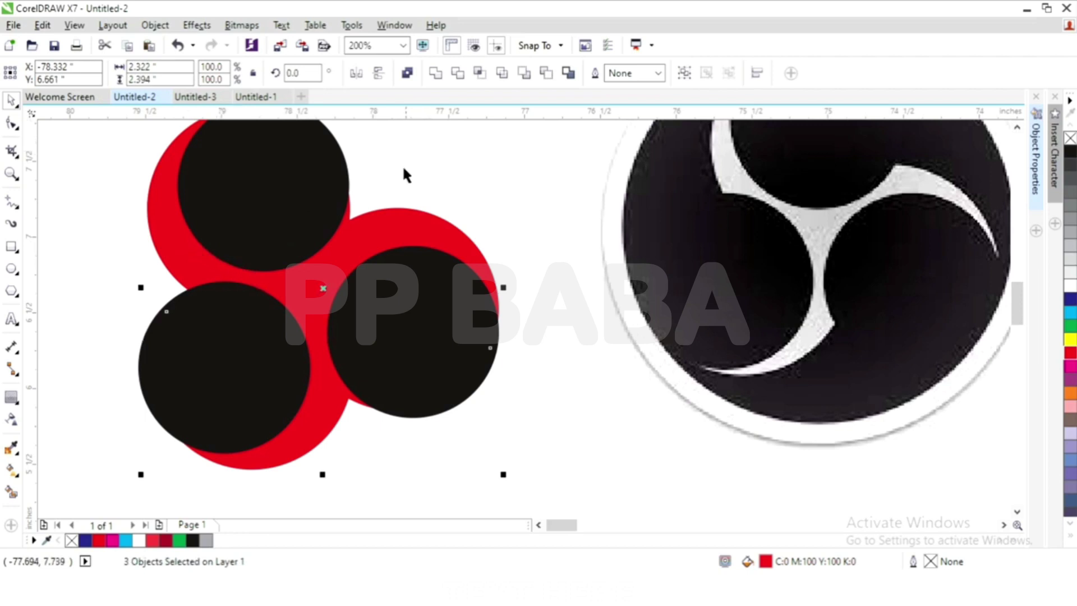
pyautogui.click(1071, 273)
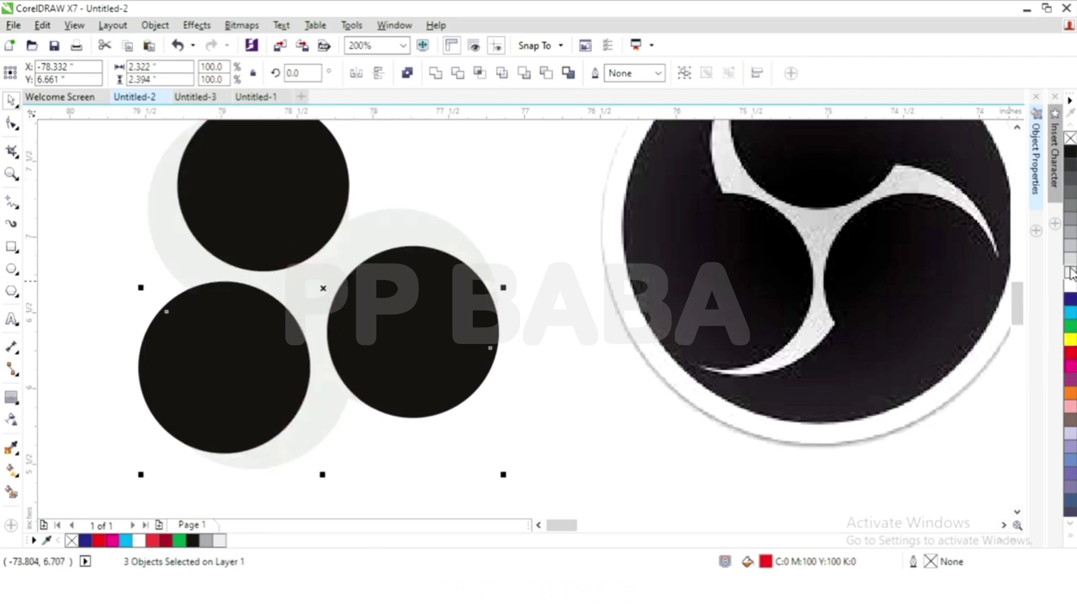
# Group all six circles and centre the group horizontally and vertically on the large black disc.
pyautogui.scroll(-1, 406, 349)
pyautogui.moveTo(527, 481); pyautogui.dragTo(159, 171)
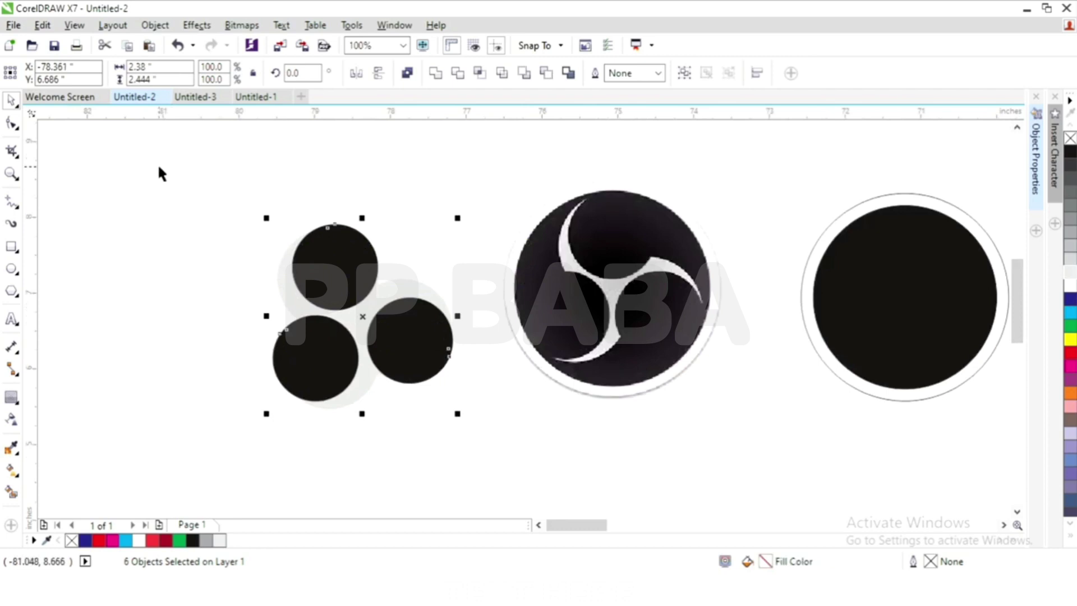
pyautogui.hotkey('ctrl', 'g')
pyautogui.keyDown('shift'); pyautogui.click(883, 306); pyautogui.keyUp('shift')
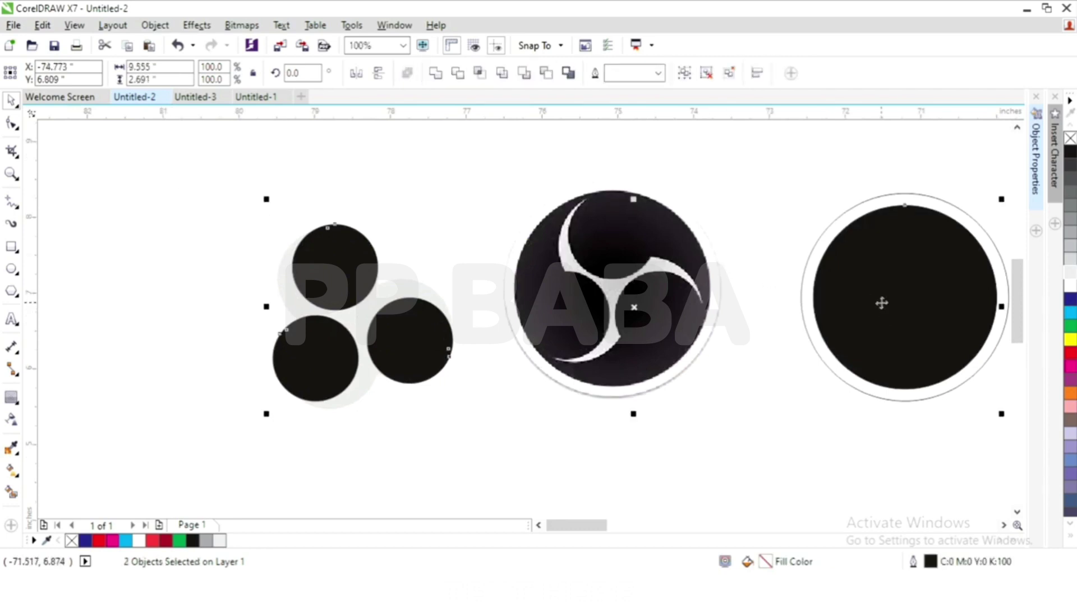
pyautogui.press('c')
pyautogui.press('e')
pyautogui.click(893, 420)
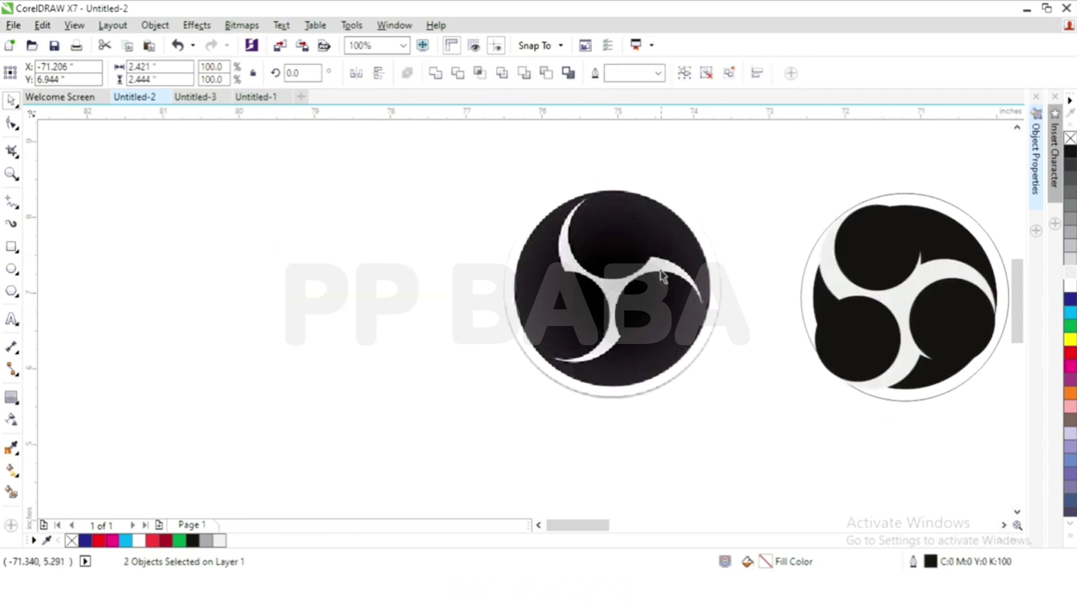
# Scale the circle group down proportionally to about 78.5 % around its centre so it fits inside the black disc.
pyautogui.scroll(-2, 661, 276)
pyautogui.scroll(2, 836, 286)
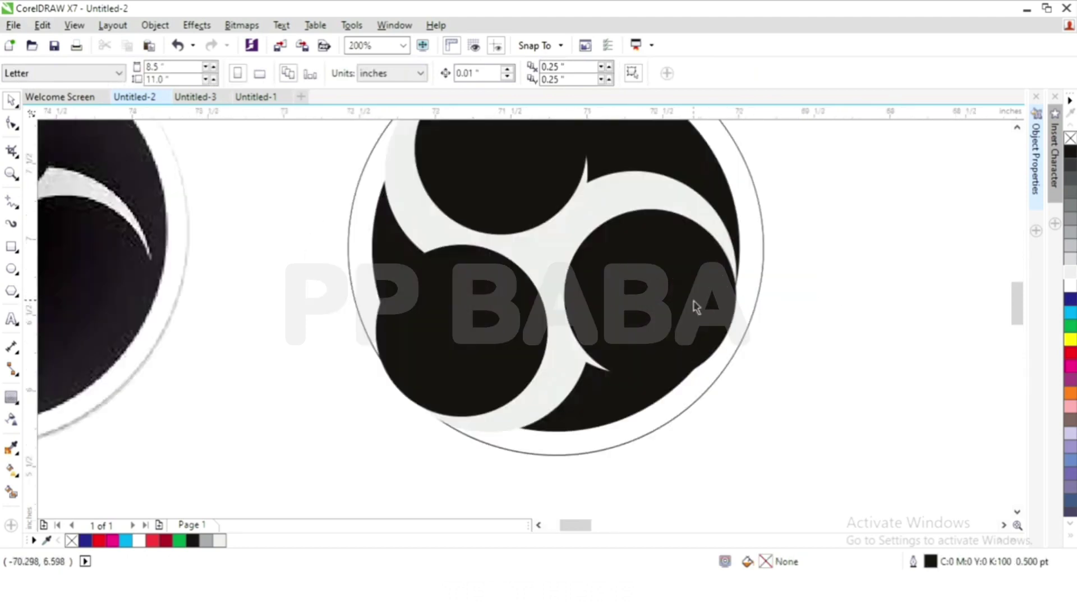
pyautogui.click(816, 290)
pyautogui.click(695, 306)
pyautogui.moveTo(740, 437); pyautogui.dragTo(705, 431)
pyautogui.scroll(-2, 601, 344)
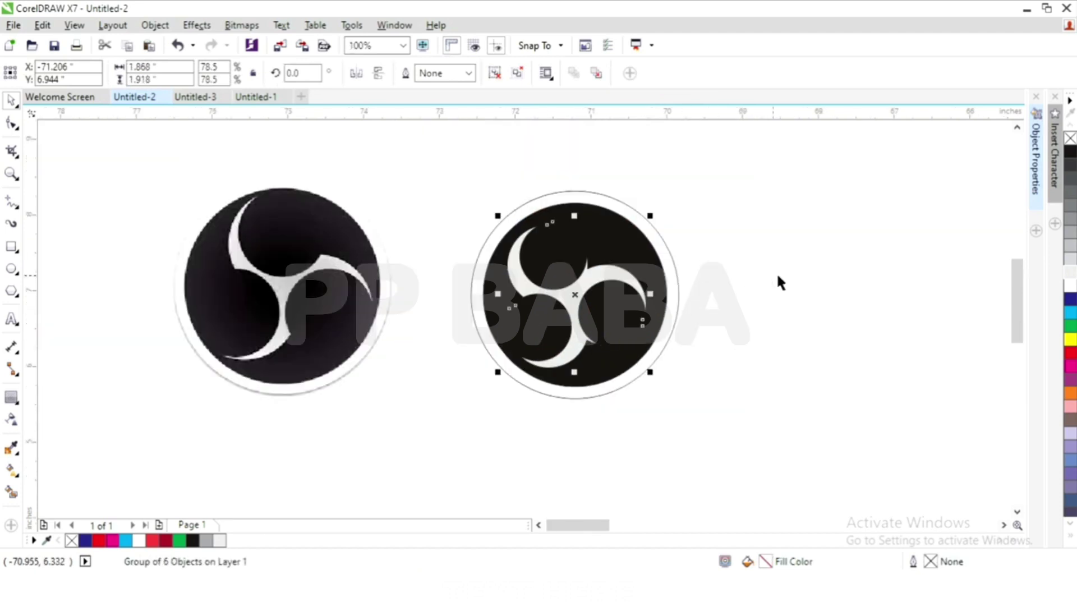
pyautogui.click(882, 273)
pyautogui.scroll(2, 558, 299)
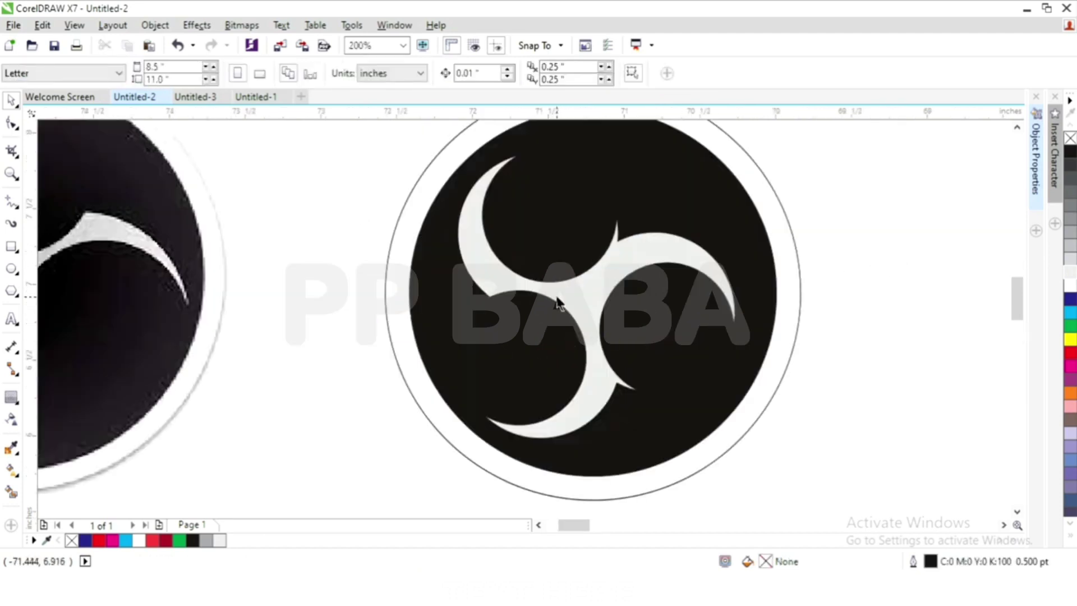
pyautogui.click(581, 250)
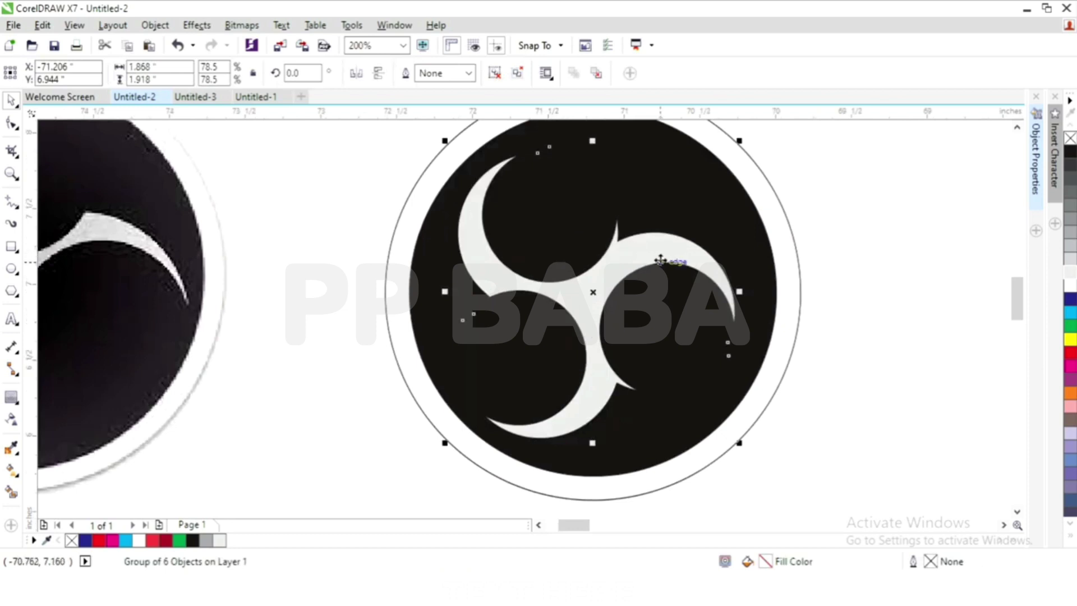
pyautogui.keyDown('shift'); pyautogui.click(683, 206); pyautogui.keyUp('shift')
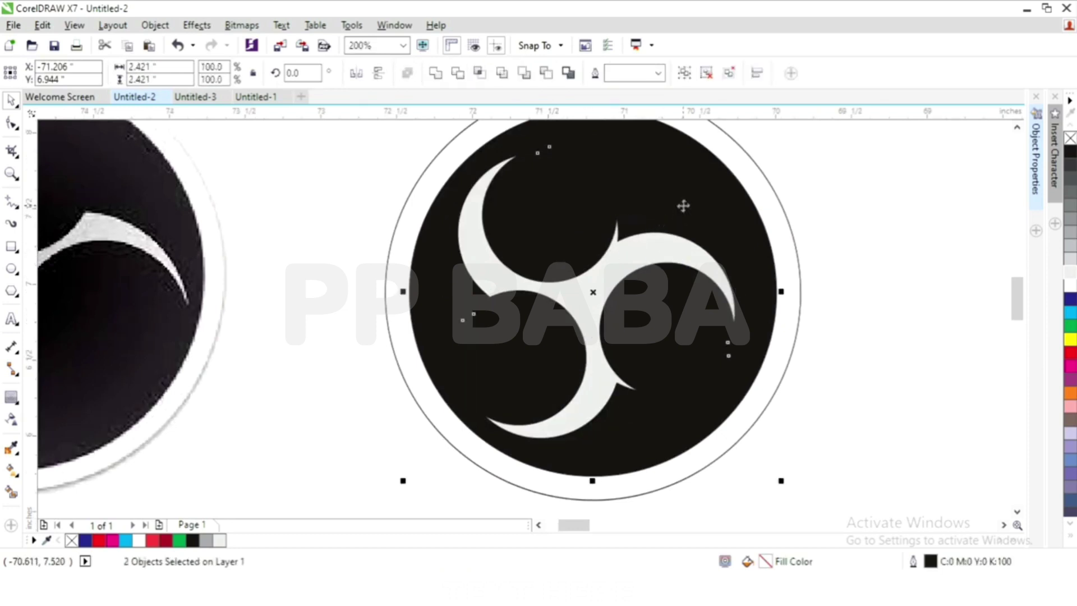
pyautogui.click(844, 294)
# Move the circle group about 0.11 inches to the right within the black disc.
pyautogui.click(666, 287)
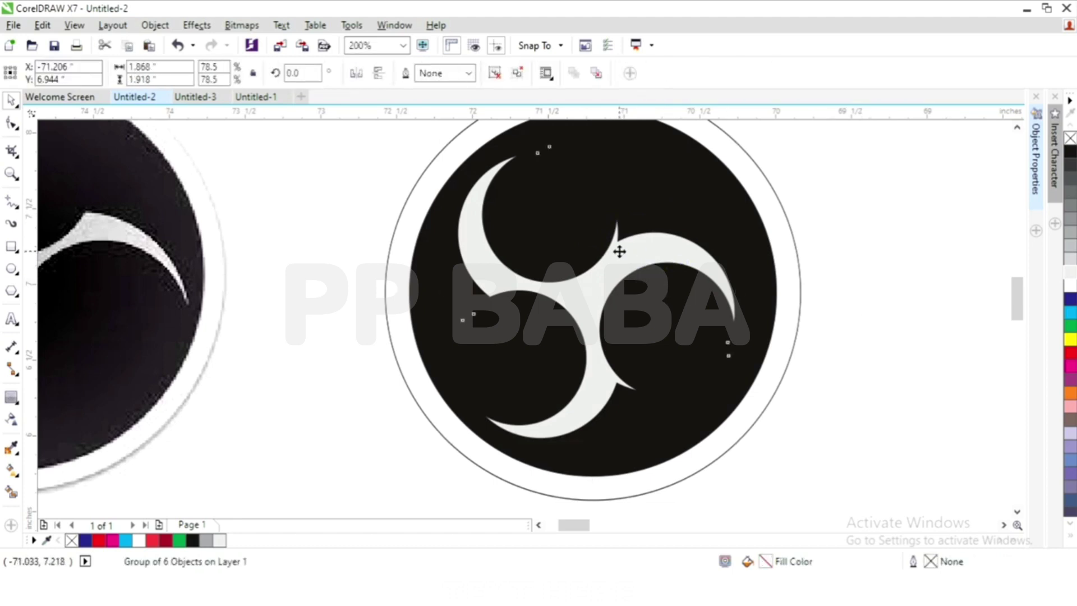
pyautogui.moveTo(621, 251); pyautogui.dragTo(632, 252)
pyautogui.scroll(-2, 616, 280)
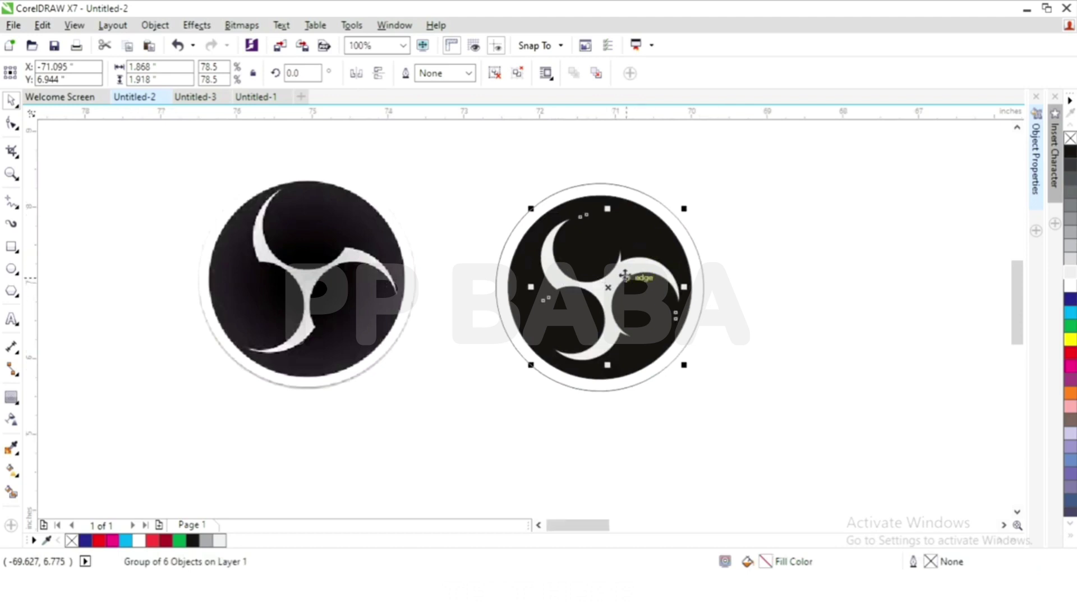
pyautogui.click(808, 310)
# Ungroup the six circles that form the swirl.
pyautogui.scroll(2, 615, 275)
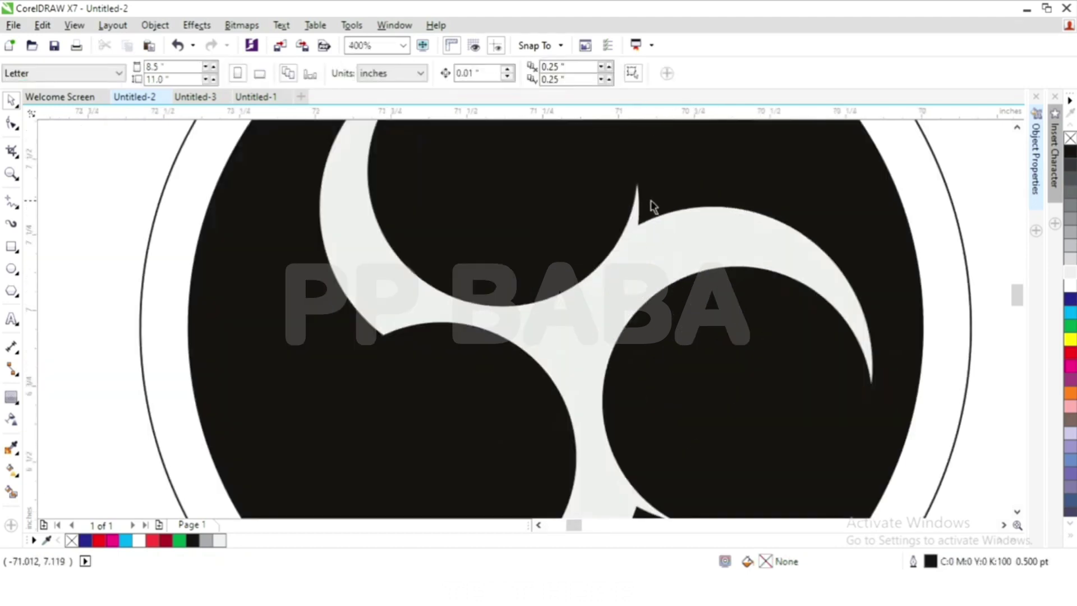
pyautogui.scroll(-1, 642, 219)
pyautogui.scroll(1, 639, 303)
pyautogui.click(661, 292)
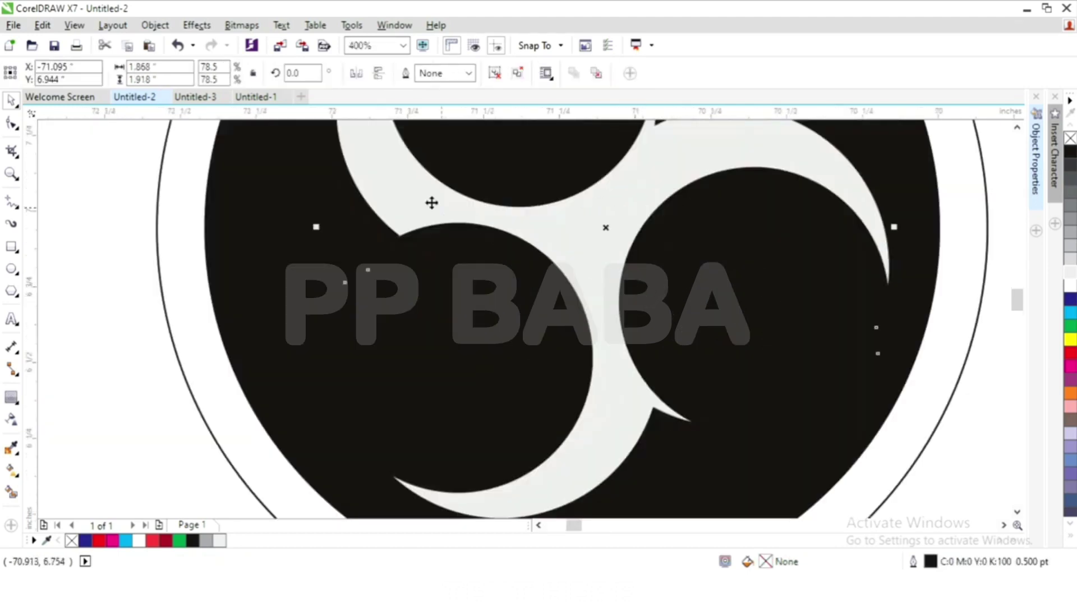
pyautogui.click(495, 73)
pyautogui.scroll(-1, 363, 224)
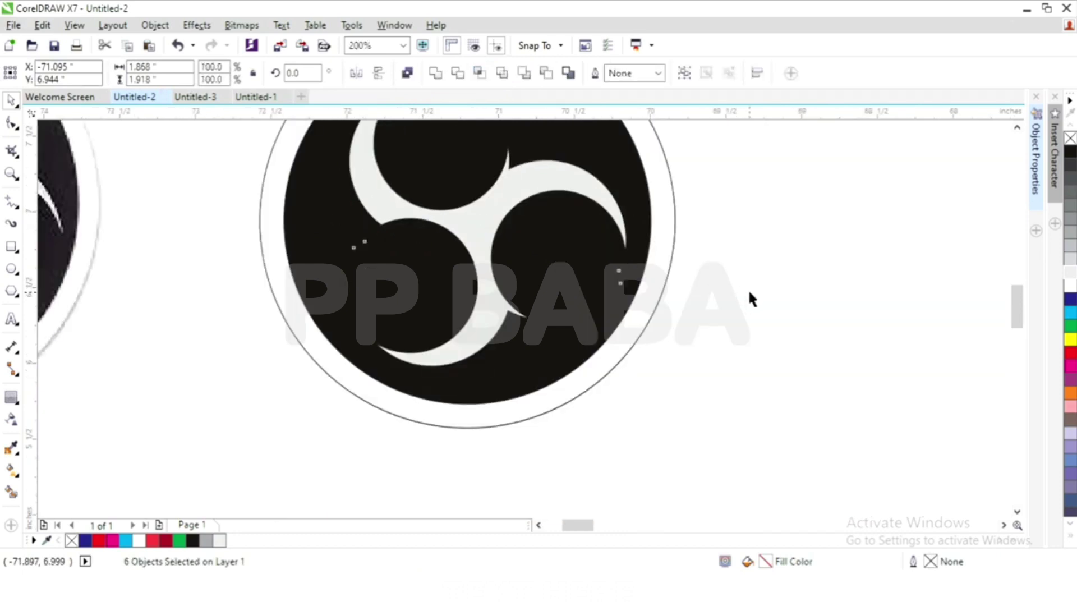
pyautogui.click(746, 236)
# Select the right-hand grey and black circle pair and rotate it to about 233.7 degrees.
pyautogui.moveTo(735, 158); pyautogui.dragTo(589, 320)
pyautogui.moveTo(797, 155); pyautogui.dragTo(452, 361)
pyautogui.click(567, 252)
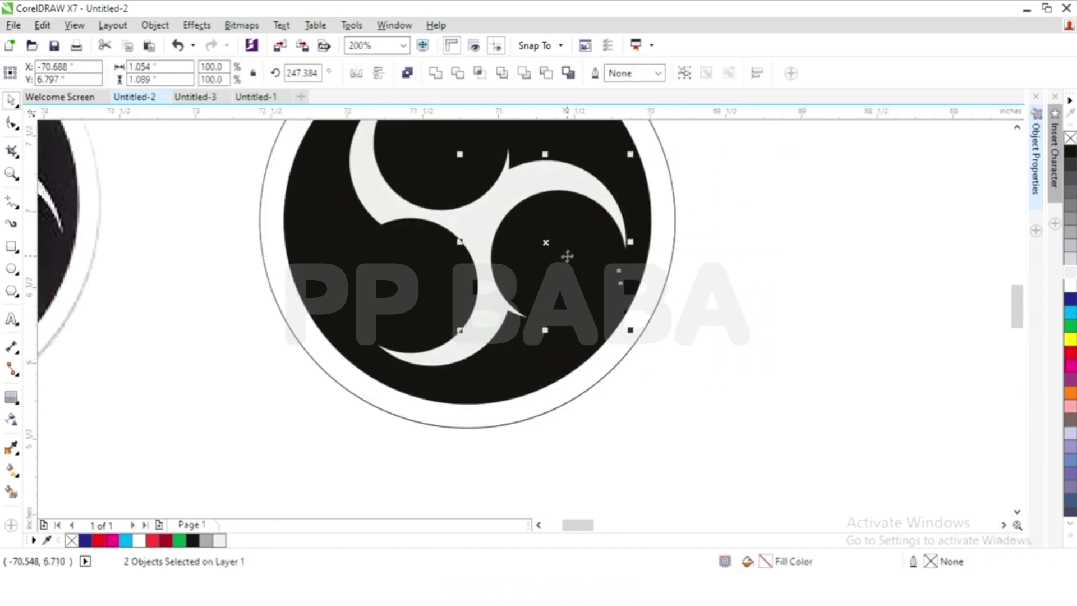
pyautogui.scroll(1, 571, 290)
pyautogui.moveTo(689, 367); pyautogui.dragTo(630, 396)
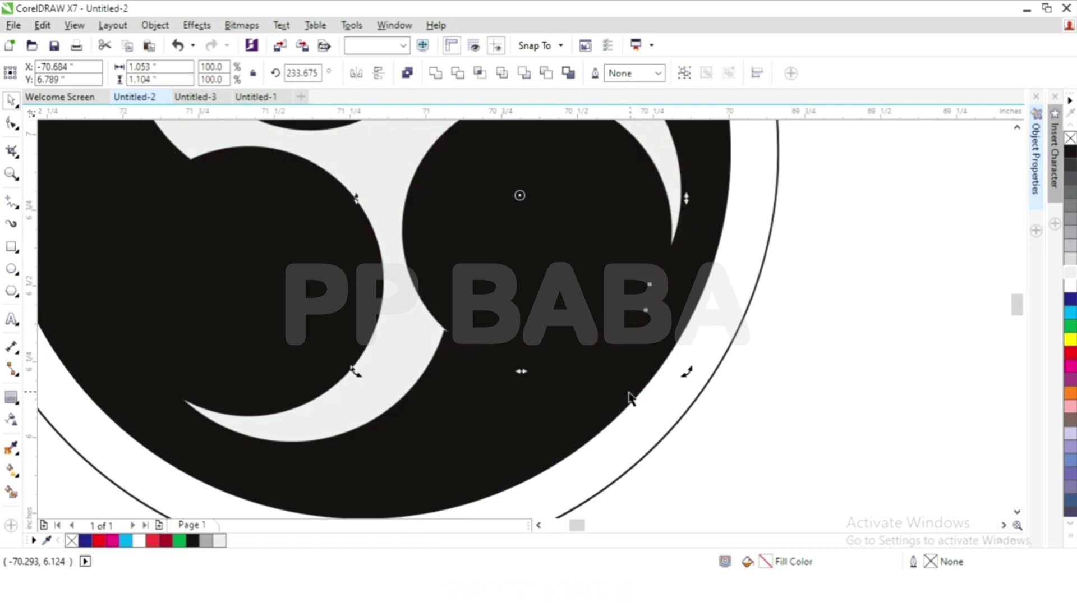
# Move the selected grey and black circle pair up about 0.13 inches so its blade meets the edge of the upper black circle.
pyautogui.scroll(-1, 572, 379)
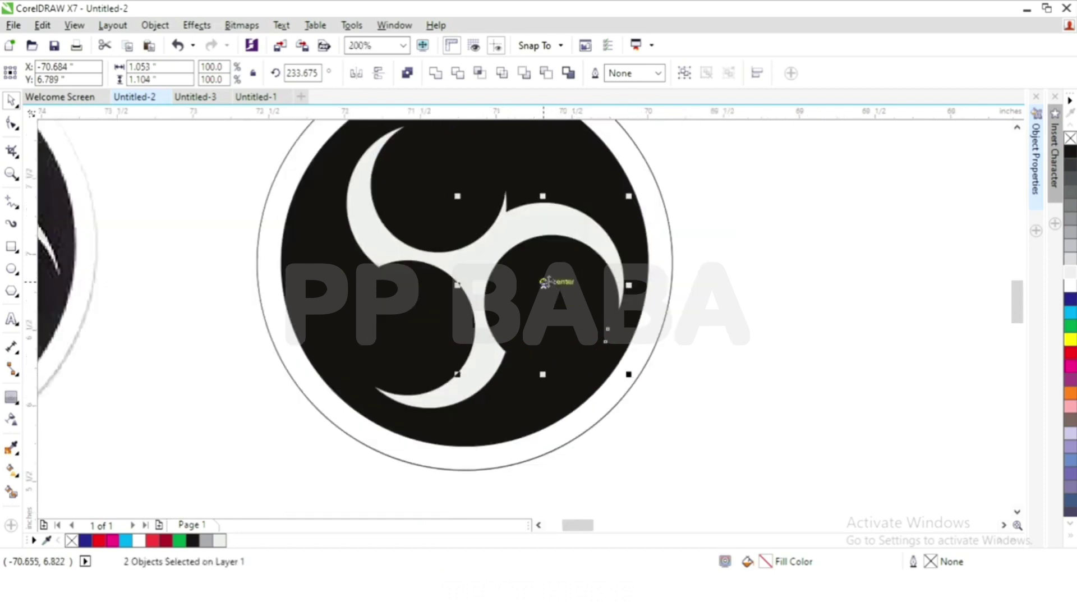
pyautogui.scroll(-1, 514, 246)
pyautogui.scroll(1, 473, 223)
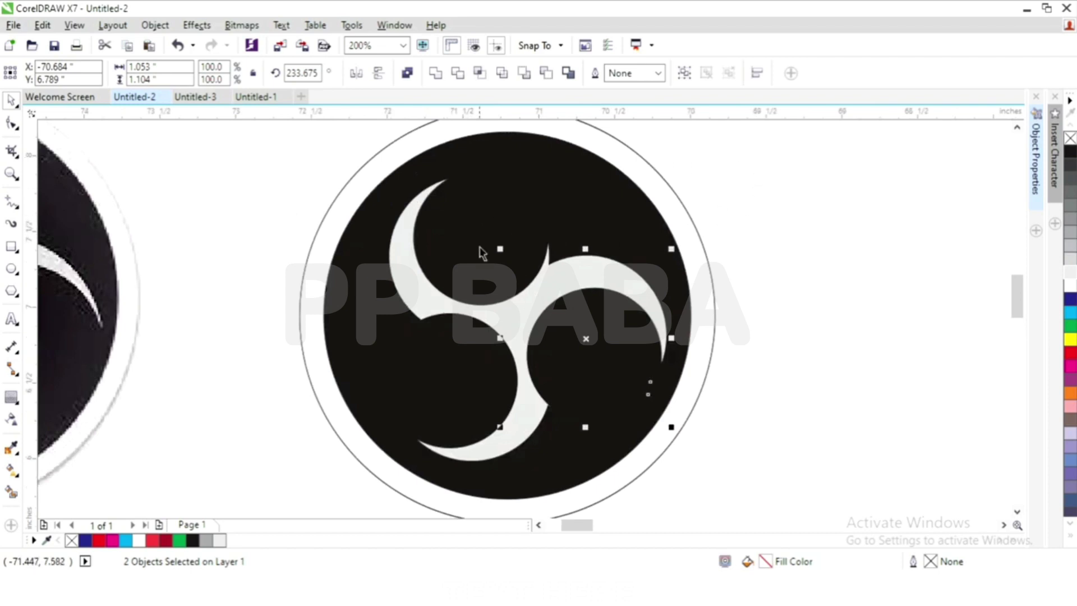
pyautogui.scroll(-1, 481, 247)
pyautogui.scroll(1, 446, 184)
pyautogui.scroll(-1, 568, 225)
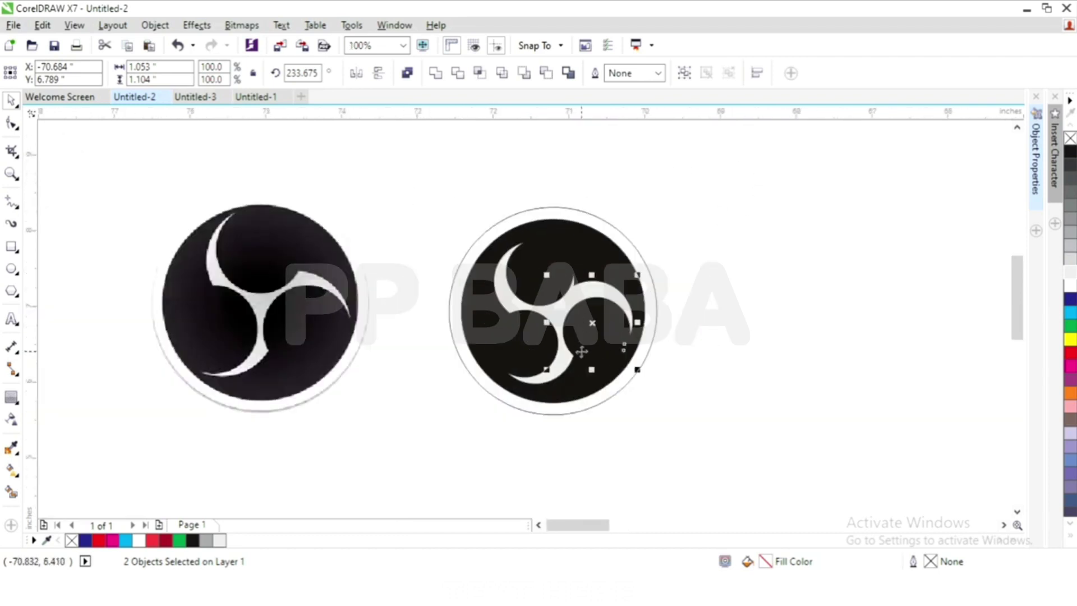
pyautogui.scroll(1, 581, 351)
pyautogui.moveTo(645, 302); pyautogui.dragTo(644, 288)
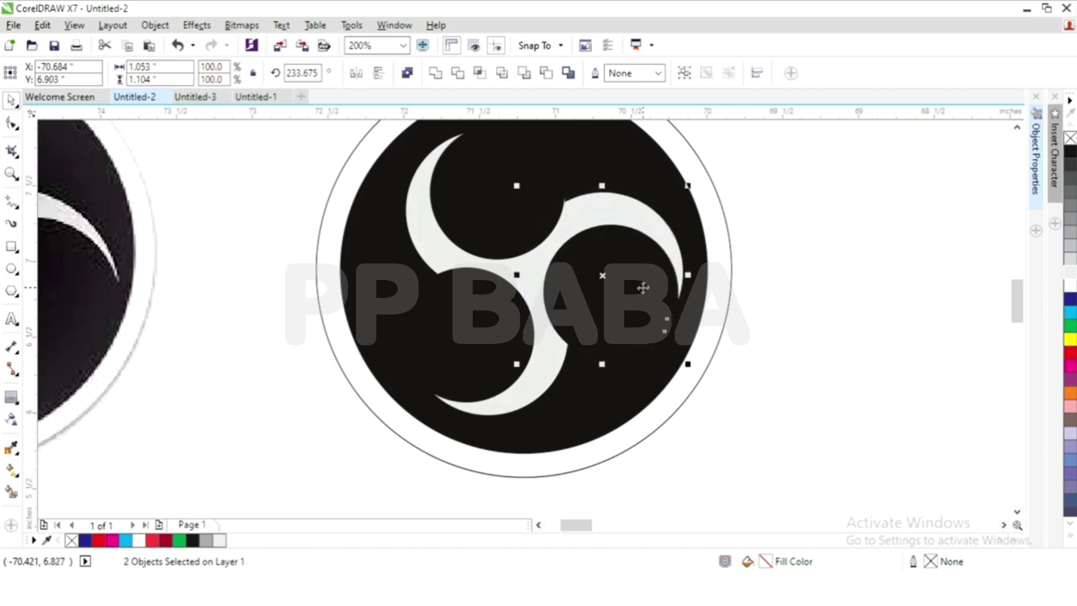
pyautogui.press('Up')
pyautogui.press('Up')
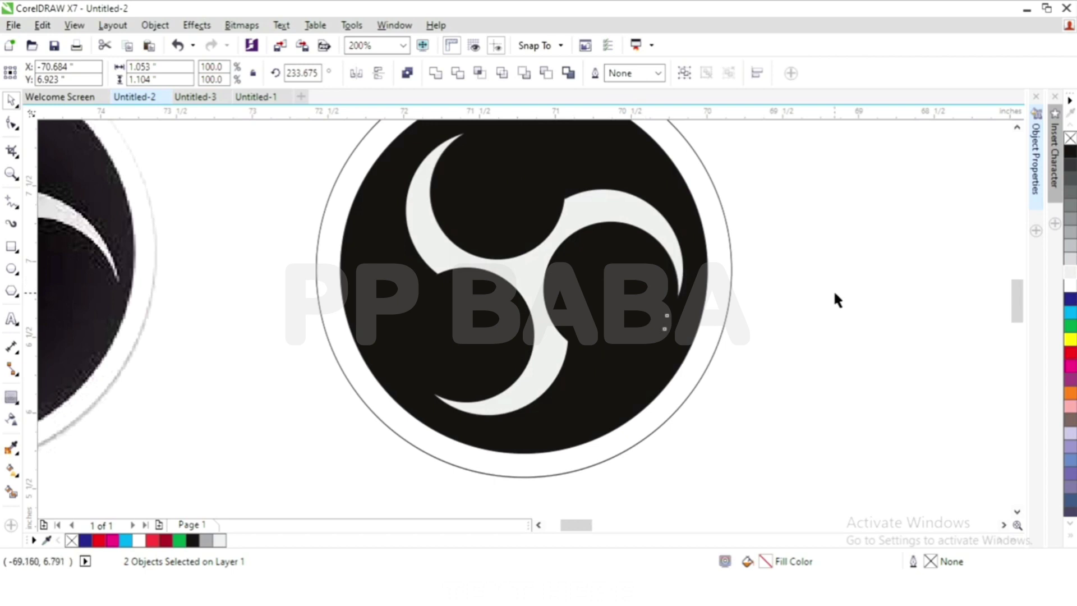
# Fill the logo's outer circle with light grey, remove its outline, and compare the logo with the reference image.
pyautogui.click(834, 301)
pyautogui.scroll(-2, 835, 301)
pyautogui.moveTo(917, 134); pyautogui.dragTo(285, 455)
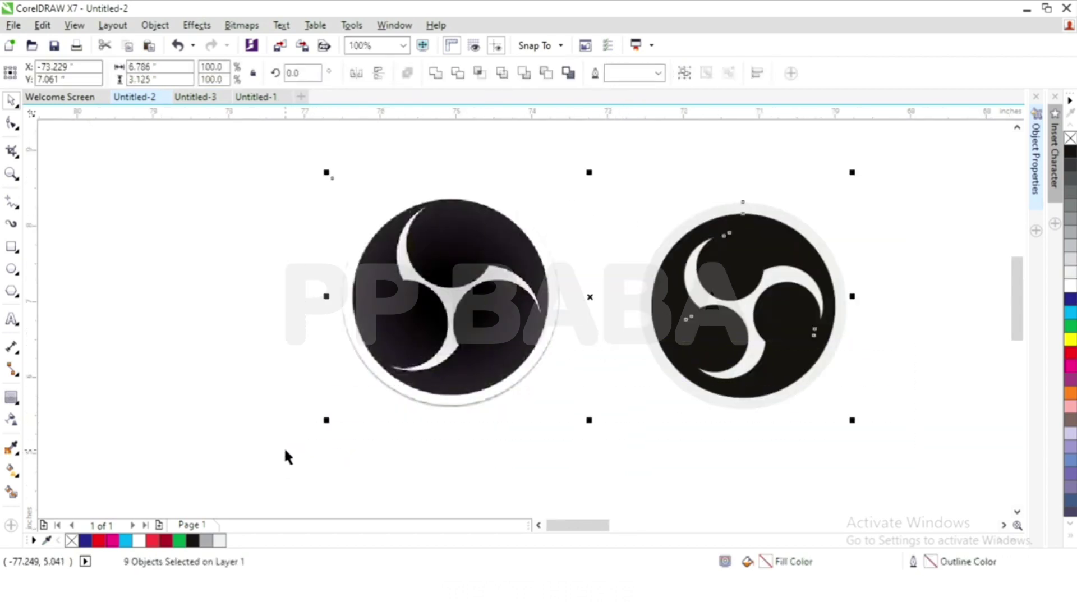
pyautogui.scroll(2, 285, 443)
pyautogui.click(625, 193)
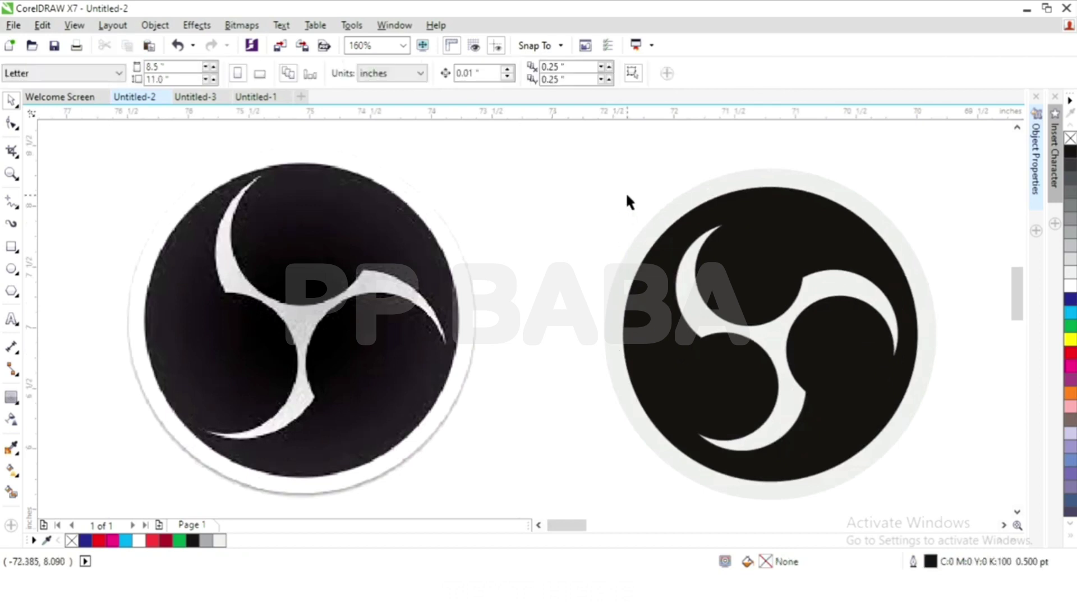